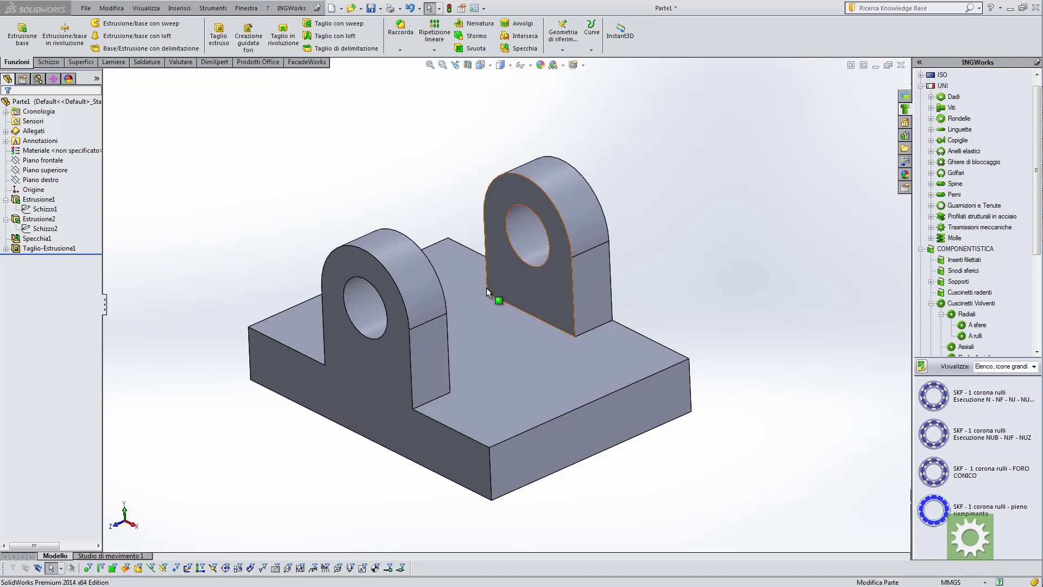
Save the new part as bracket.SLDPRT in the temp\PARTS folder.
{"action": "mouse_move", "coordinate": [415, 227]}
{"action": "middle_mouse_down"}
{"action": "mouse_move", "coordinate": [400, 194]}
{"action": "mouse_move", "coordinate": [407, 205]}
{"action": "middle_mouse_up"}
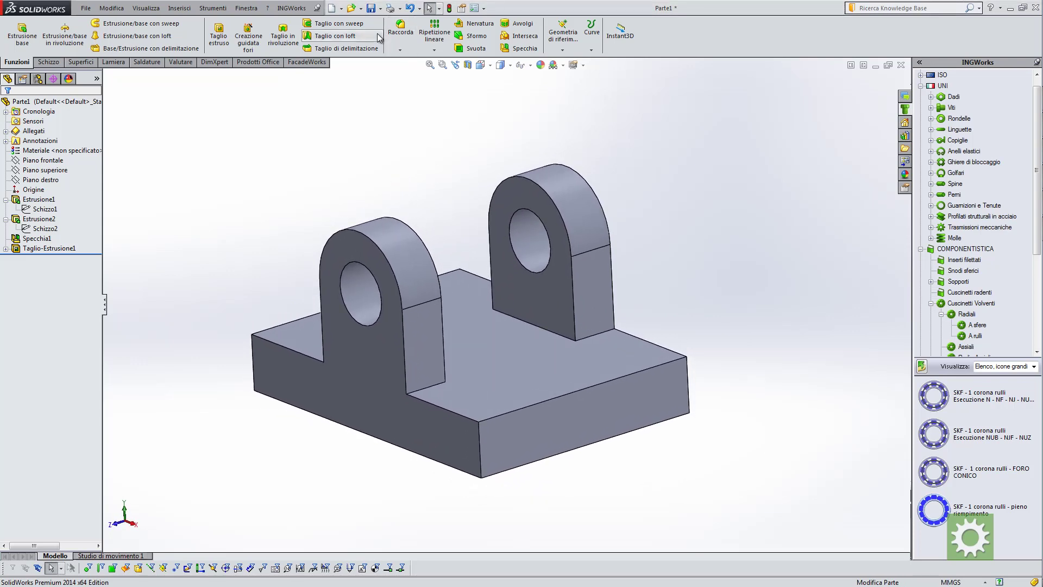
{"action": "left_click", "coordinate": [371, 8]}
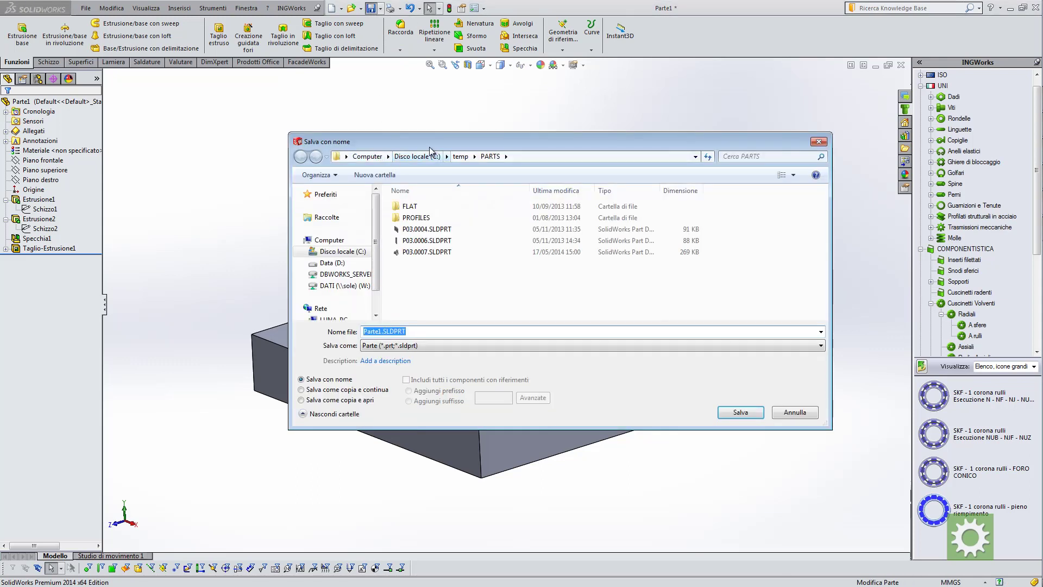
{"action": "left_click_drag", "start_coordinate": [429, 146], "coordinate": [389, 143]}
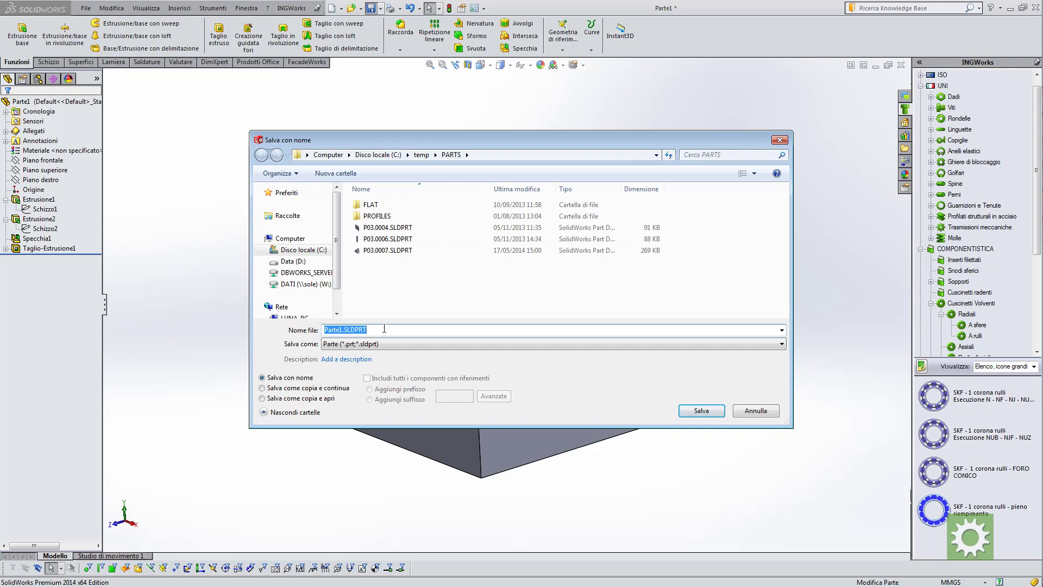
{"action": "type", "text": "b"}
{"action": "type", "text": "racket"}
{"action": "left_click", "coordinate": [701, 414]}
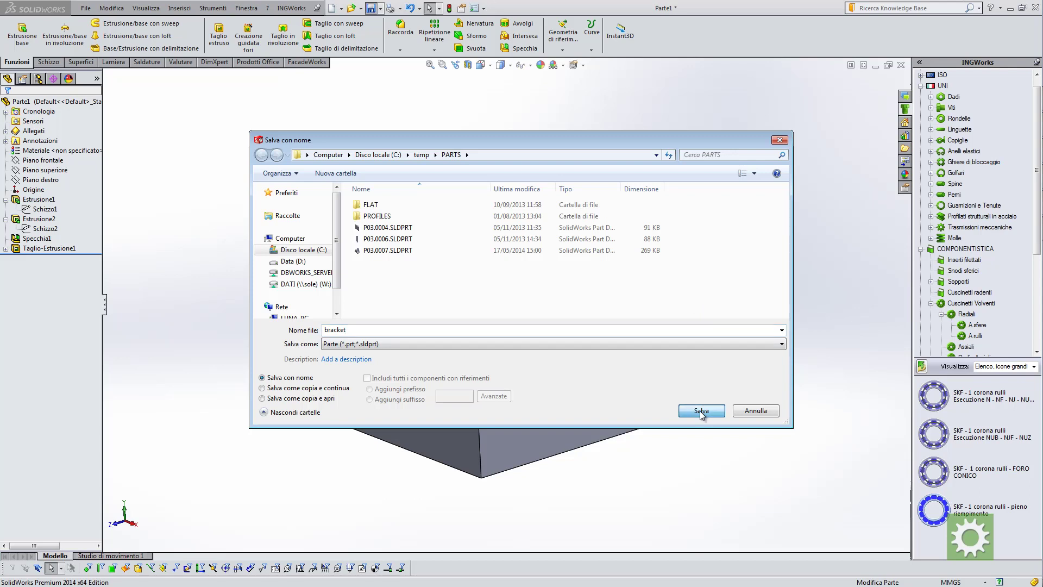
{"action": "middle_click_drag", "start_coordinate": [415, 207], "coordinate": [377, 161]}
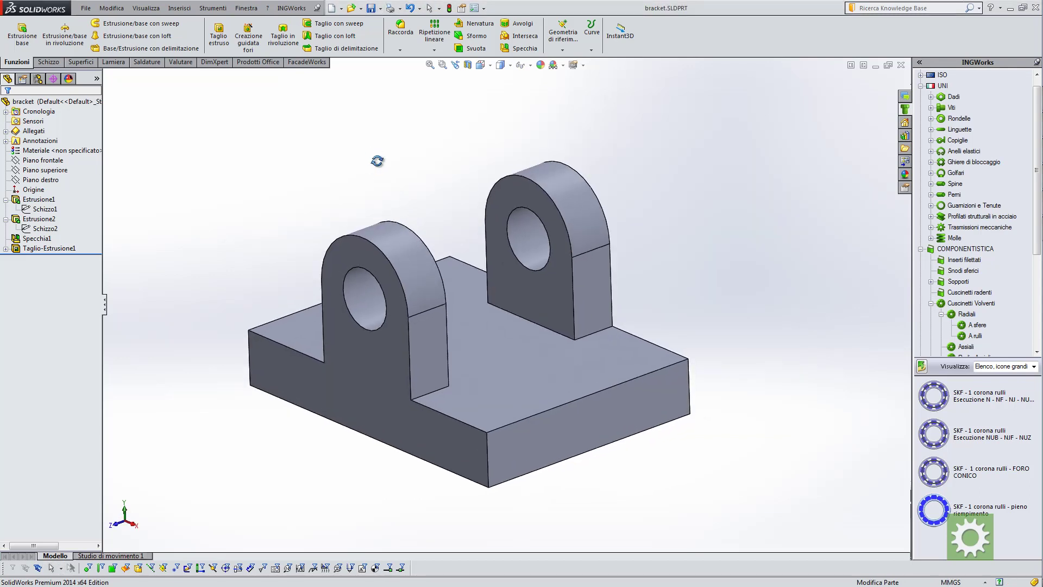
{"action": "left_click", "coordinate": [17, 226]}
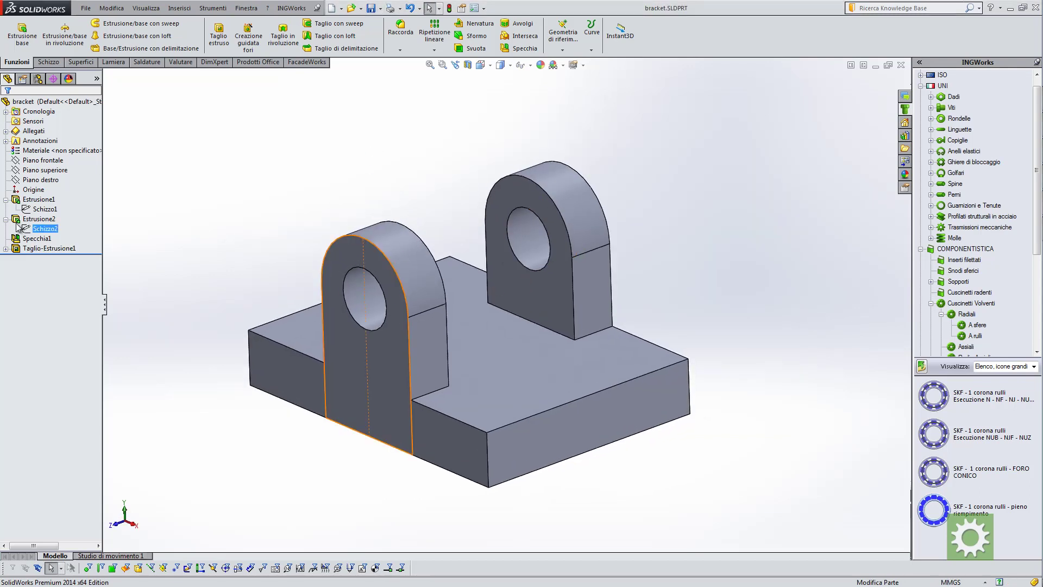
{"action": "left_click", "coordinate": [6, 199]}
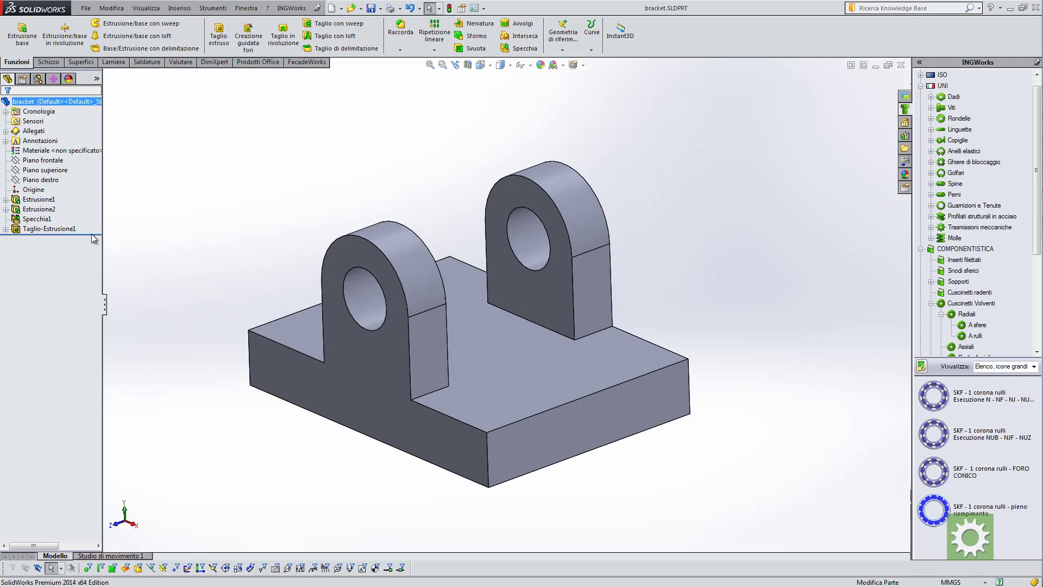
{"action": "left_click_drag", "start_coordinate": [91, 234], "coordinate": [93, 205]}
{"action": "scroll", "coordinate": [438, 380], "scroll_direction": "down", "scroll_amount": 2}
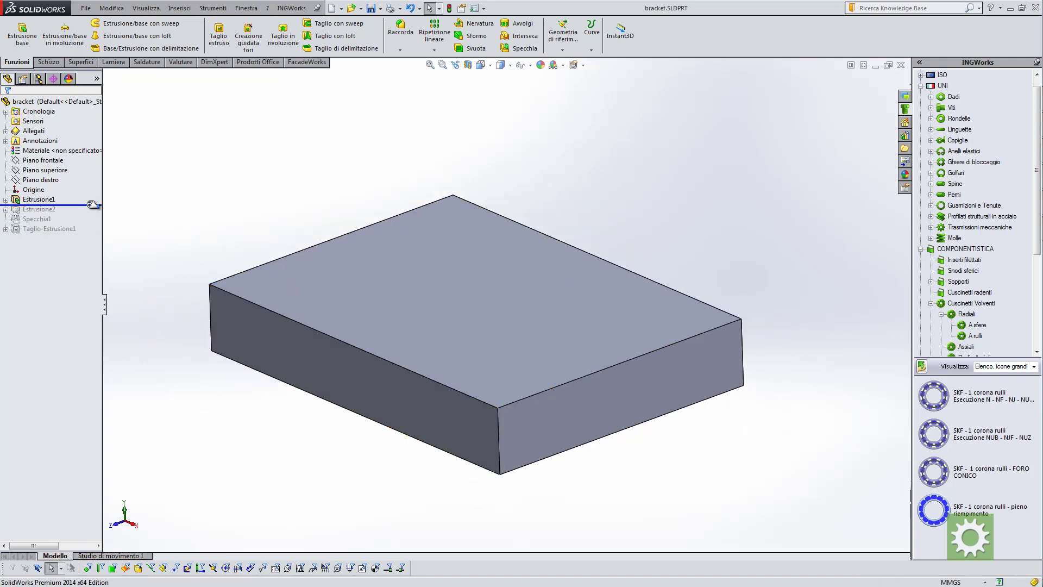
{"action": "left_click", "coordinate": [34, 200]}
{"action": "left_click_drag", "start_coordinate": [94, 206], "coordinate": [94, 214]}
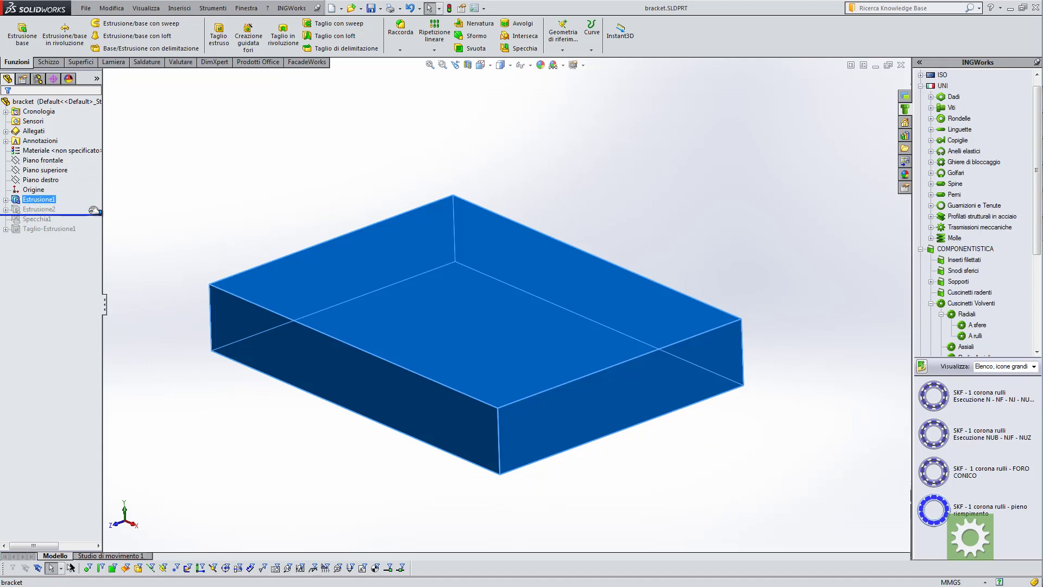
{"action": "left_click", "coordinate": [6, 210]}
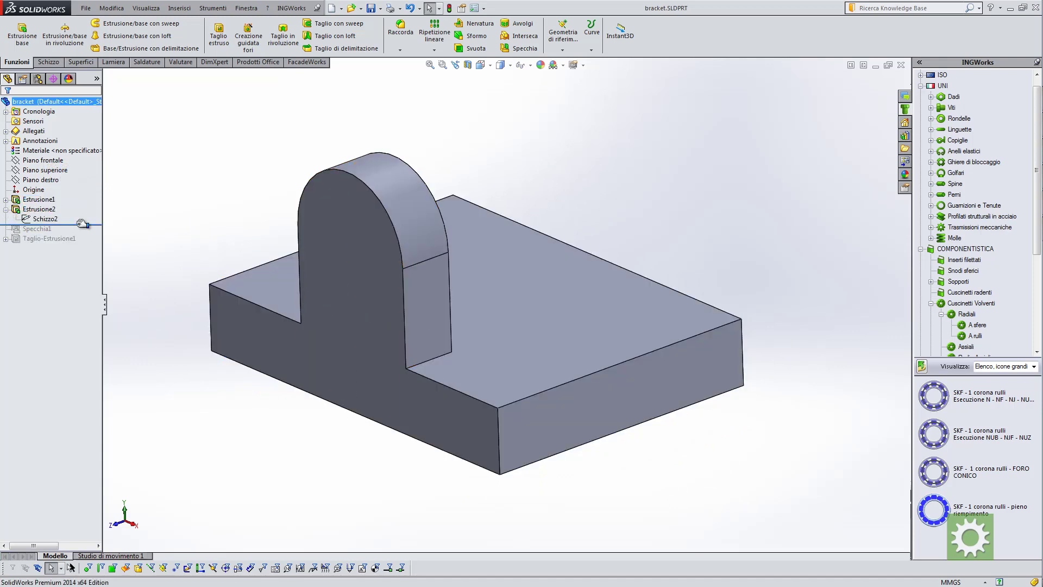
{"action": "left_click_drag", "start_coordinate": [68, 224], "coordinate": [68, 234]}
{"action": "left_click", "coordinate": [37, 229]}
{"action": "mouse_move", "coordinate": [202, 228]}
{"action": "middle_mouse_down"}
{"action": "mouse_move", "coordinate": [200, 191]}
{"action": "mouse_move", "coordinate": [197, 213]}
{"action": "middle_mouse_up"}
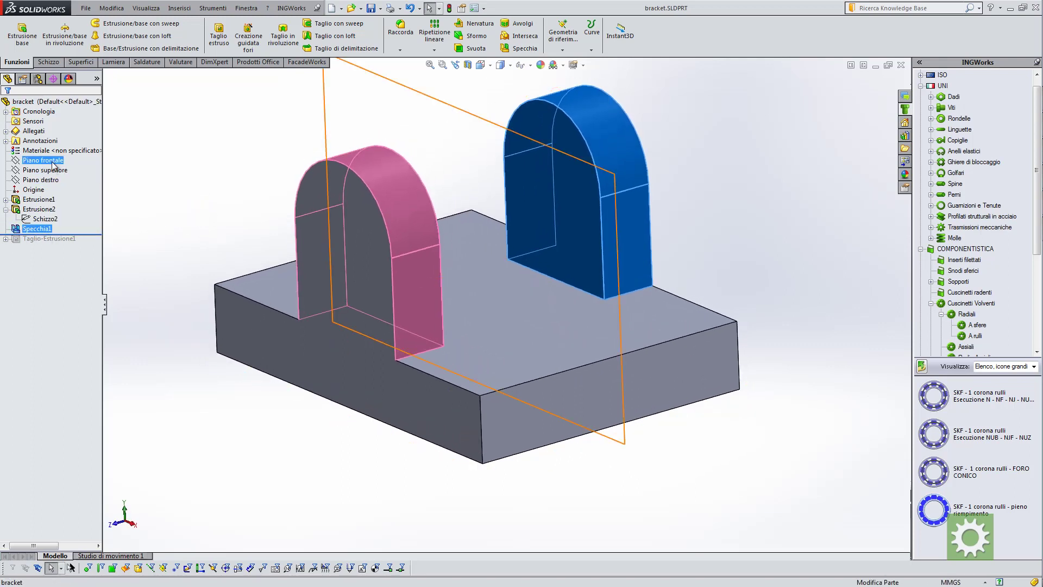
{"action": "left_click", "coordinate": [138, 196]}
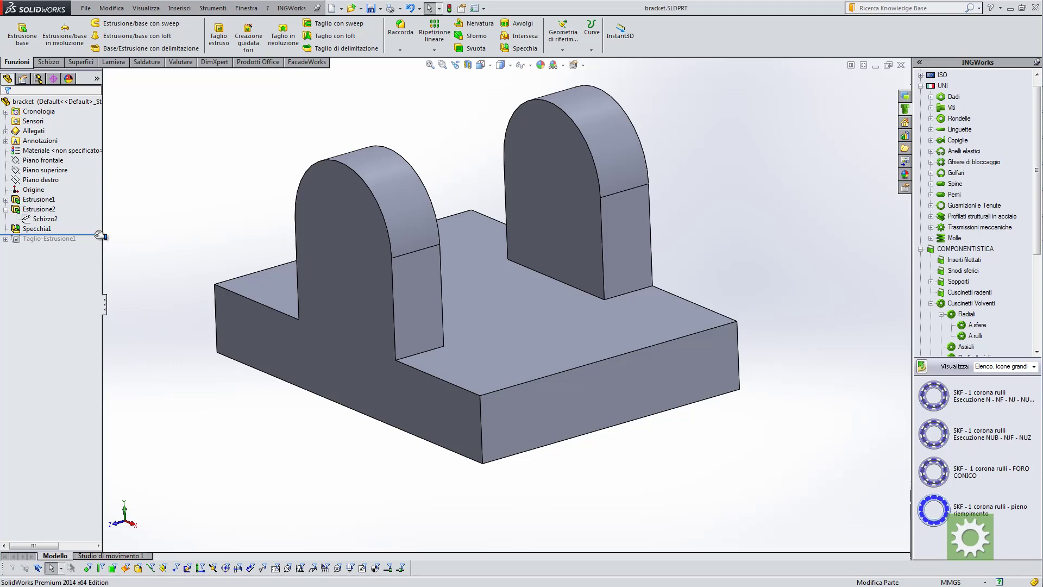
{"action": "left_click_drag", "start_coordinate": [100, 236], "coordinate": [98, 245]}
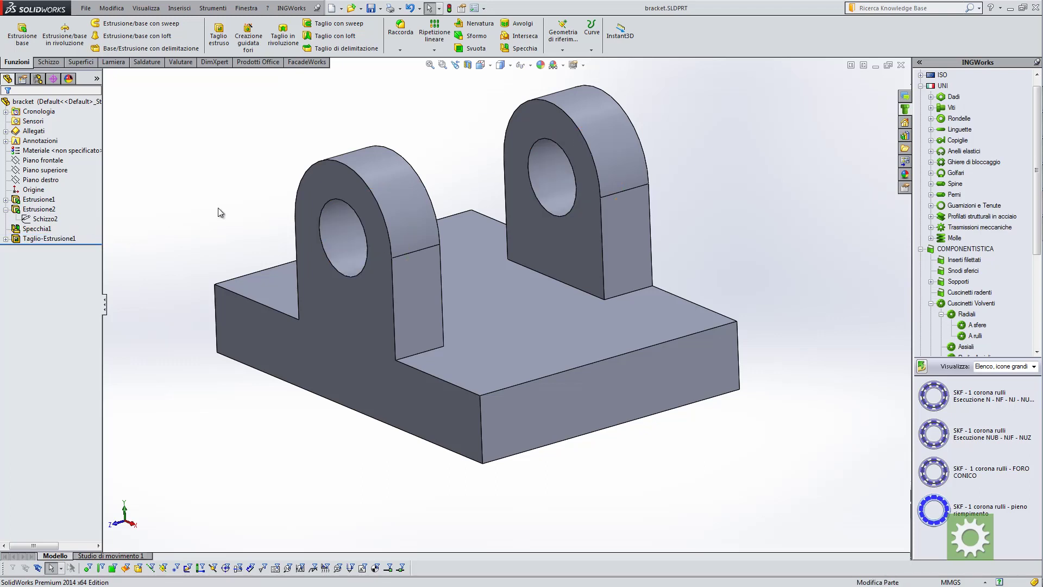
{"action": "middle_click_drag", "start_coordinate": [248, 225], "coordinate": [255, 258], "text": "ctrl"}
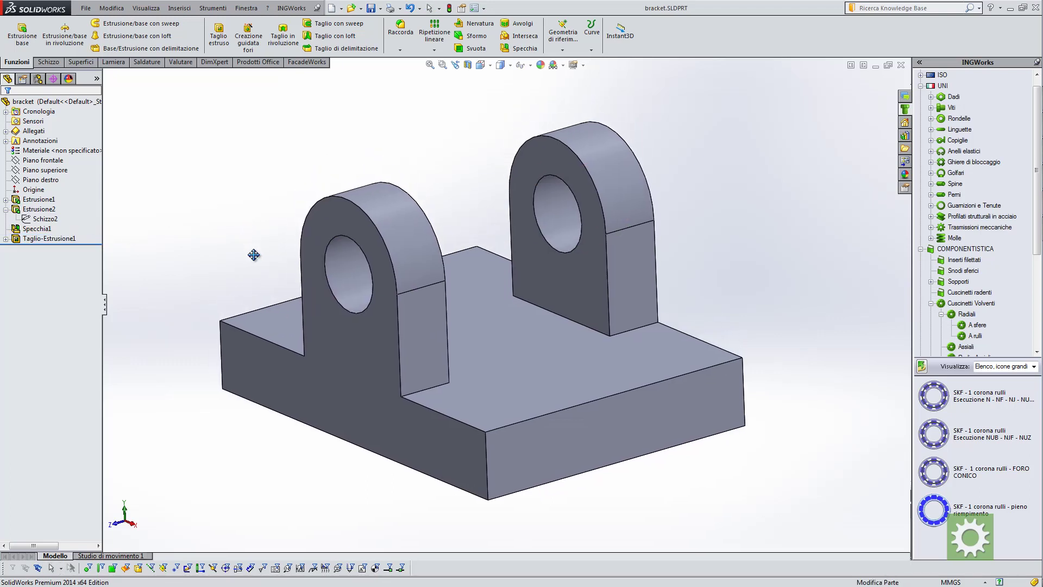
{"action": "left_click", "coordinate": [6, 210]}
{"action": "left_click", "coordinate": [22, 228]}
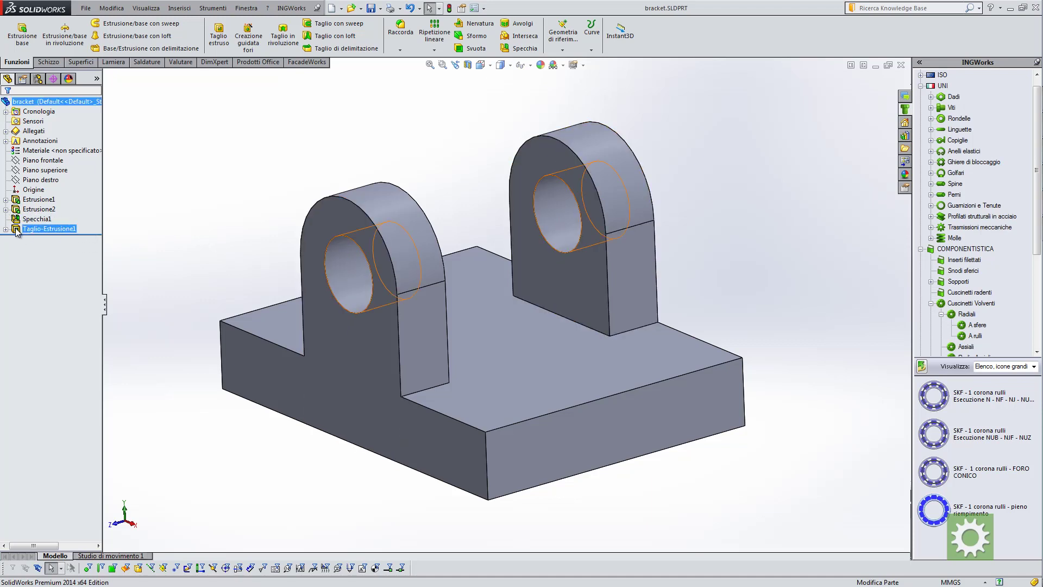
{"action": "left_click_drag", "start_coordinate": [16, 232], "coordinate": [24, 213]}
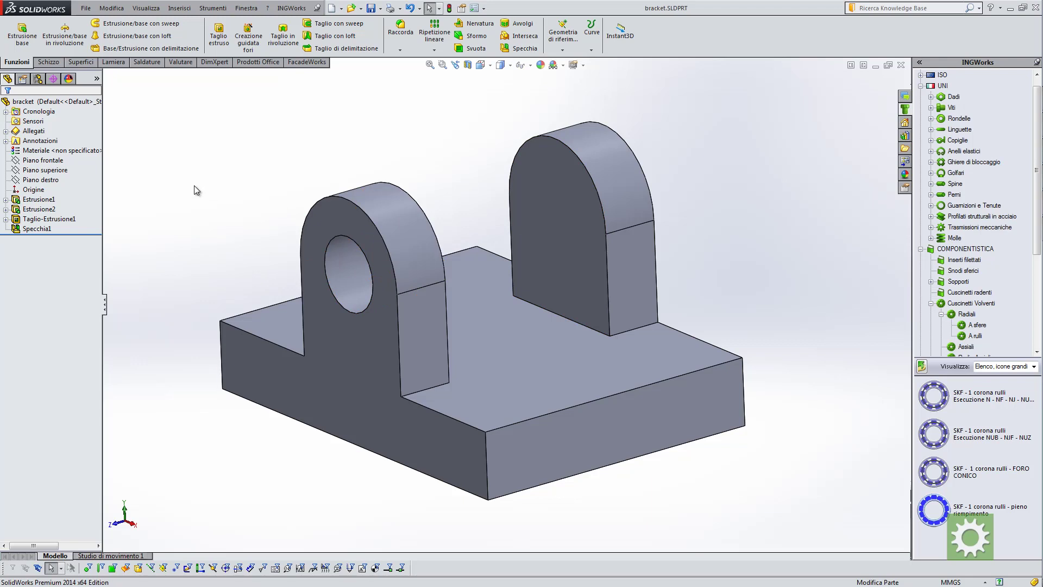
{"action": "left_click_drag", "start_coordinate": [48, 228], "coordinate": [41, 217]}
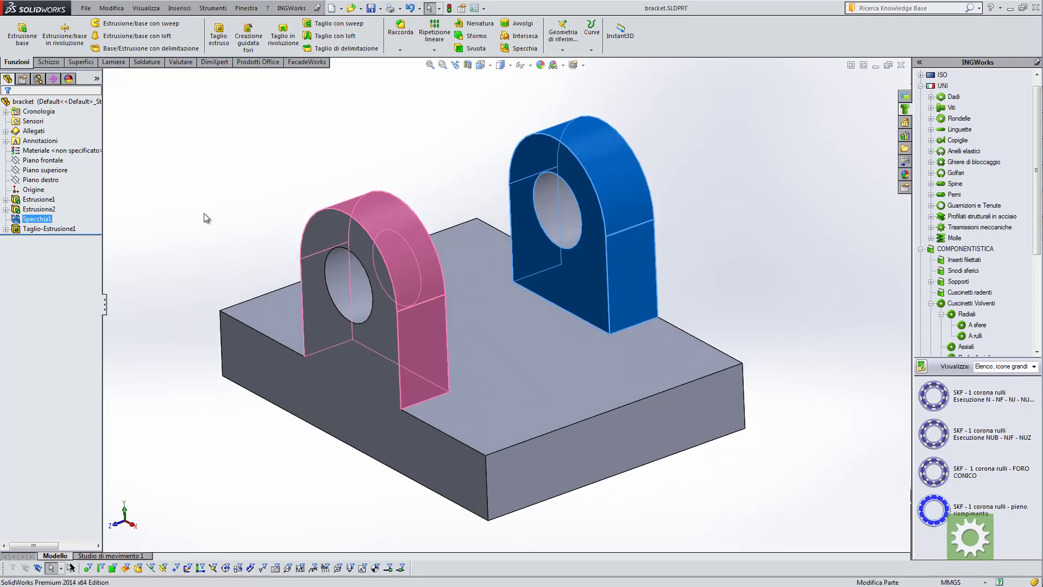
{"action": "left_click", "coordinate": [260, 209]}
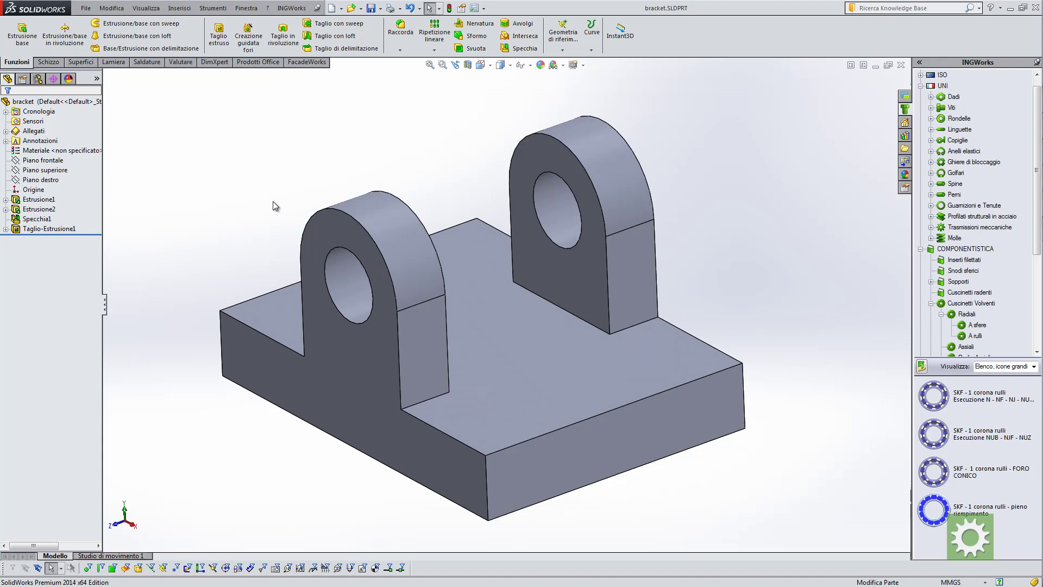
{"action": "middle_click_drag", "start_coordinate": [273, 201], "coordinate": [268, 174]}
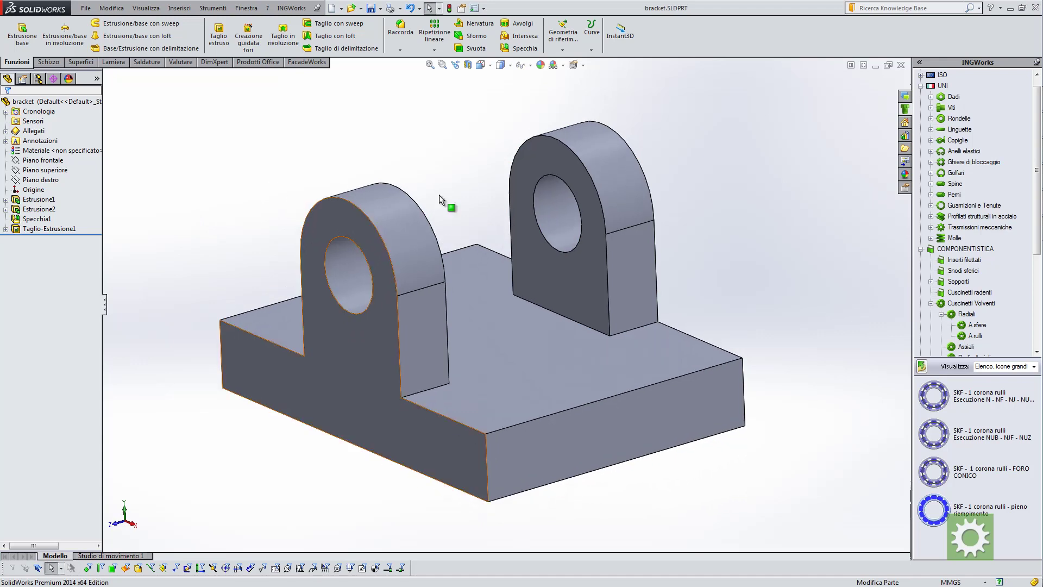
{"action": "scroll", "coordinate": [475, 194], "scroll_direction": "down", "scroll_amount": 2}
{"action": "left_click", "coordinate": [36, 219]}
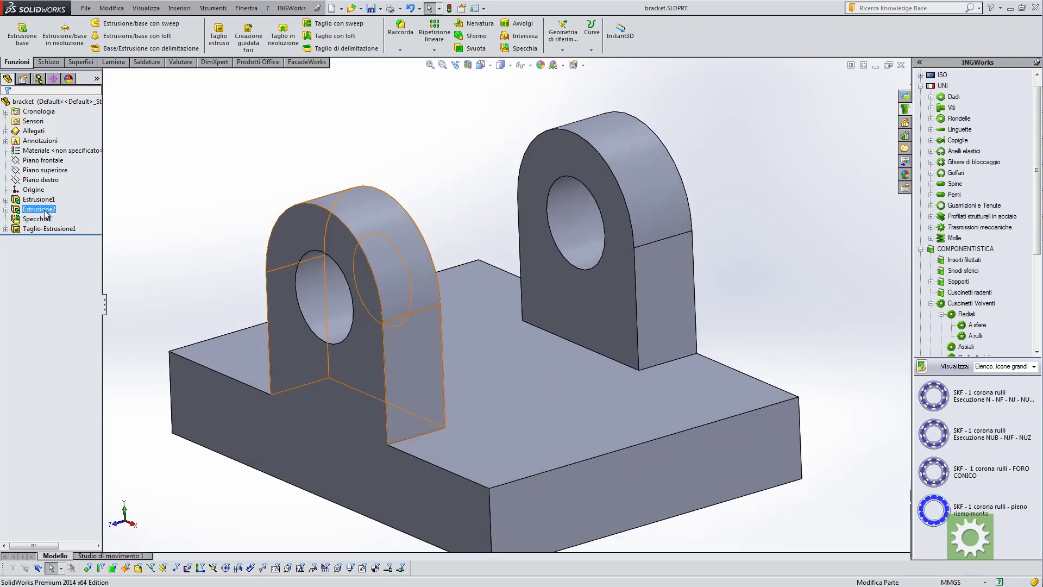
{"action": "left_click_drag", "start_coordinate": [36, 220], "coordinate": [36, 199]}
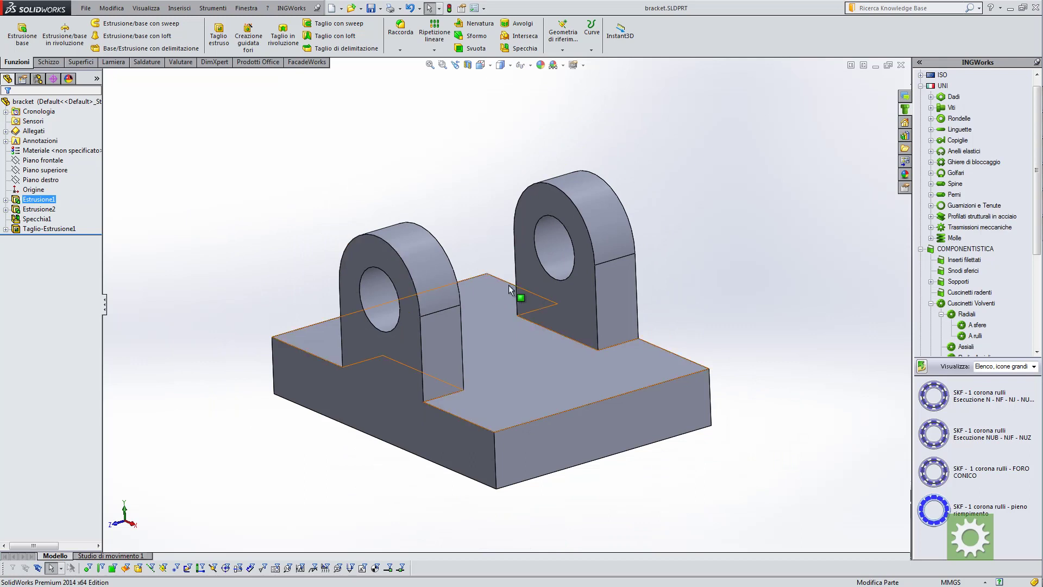
{"action": "mouse_move", "coordinate": [509, 285]}
{"action": "middle_mouse_down"}
{"action": "mouse_move", "coordinate": [441, 239]}
{"action": "mouse_move", "coordinate": [446, 185]}
{"action": "middle_mouse_up"}
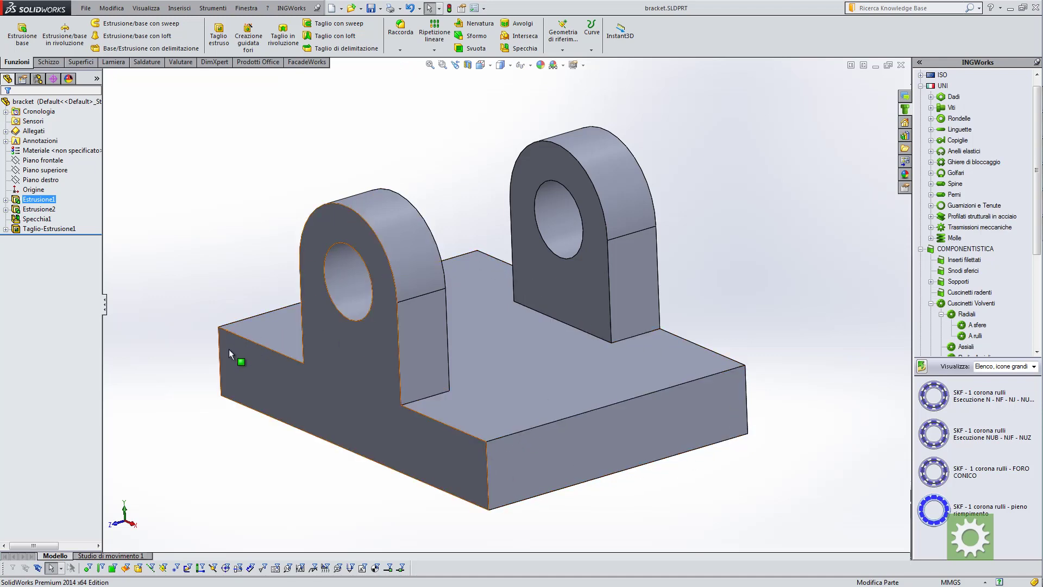
{"action": "middle_click_drag", "start_coordinate": [229, 349], "coordinate": [234, 354]}
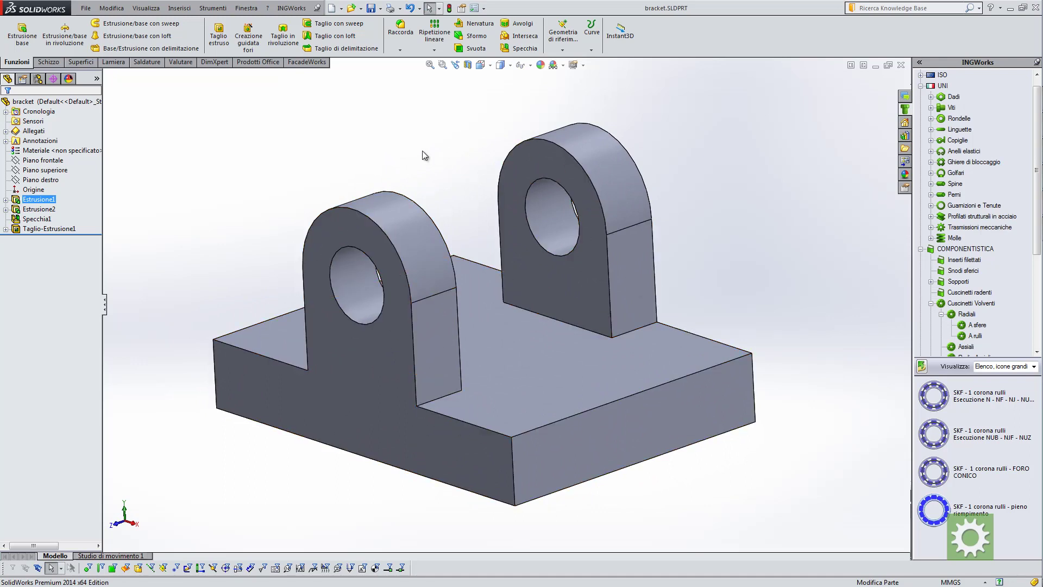
Start a fillet and select the base plate's vertical corner edges.
{"action": "left_click", "coordinate": [400, 29]}
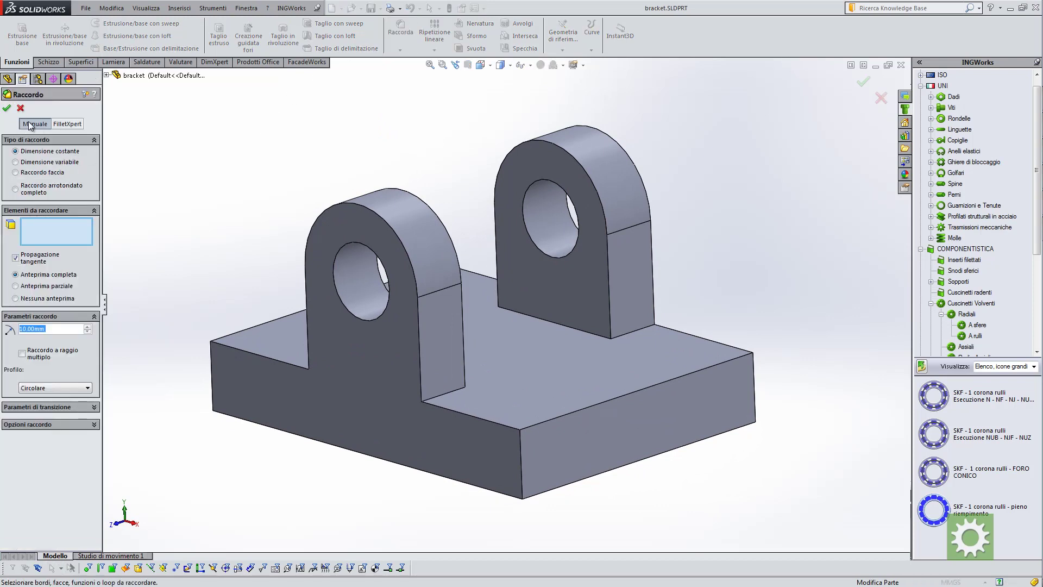
{"action": "left_click", "coordinate": [520, 450]}
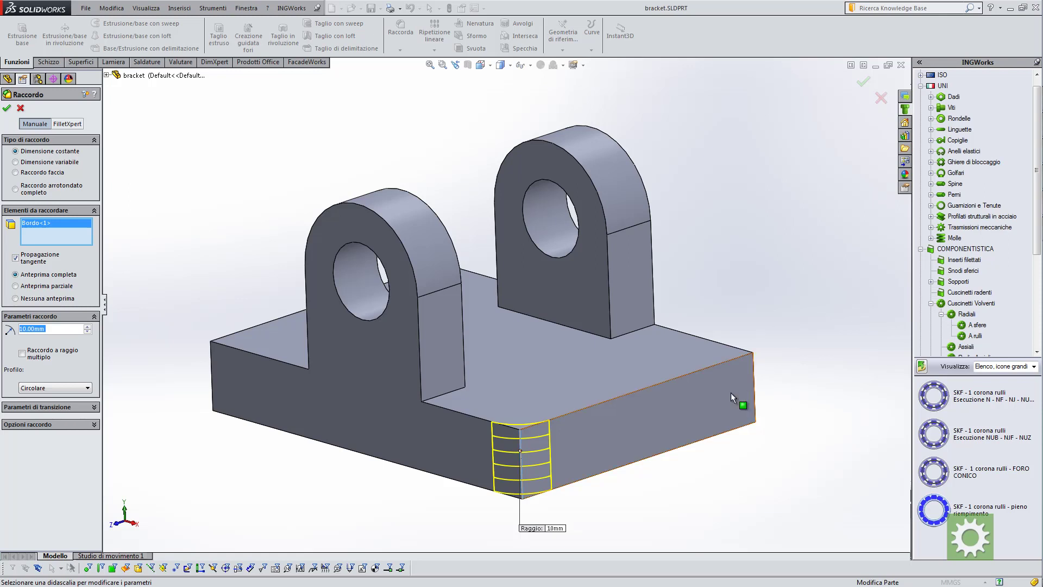
{"action": "left_click", "coordinate": [731, 392]}
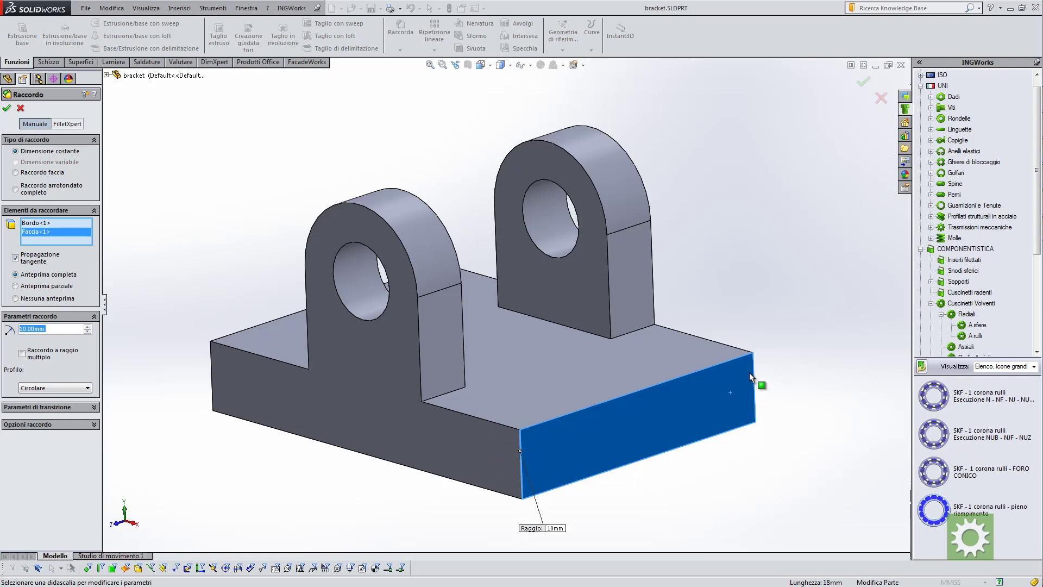
{"action": "left_click", "coordinate": [723, 397]}
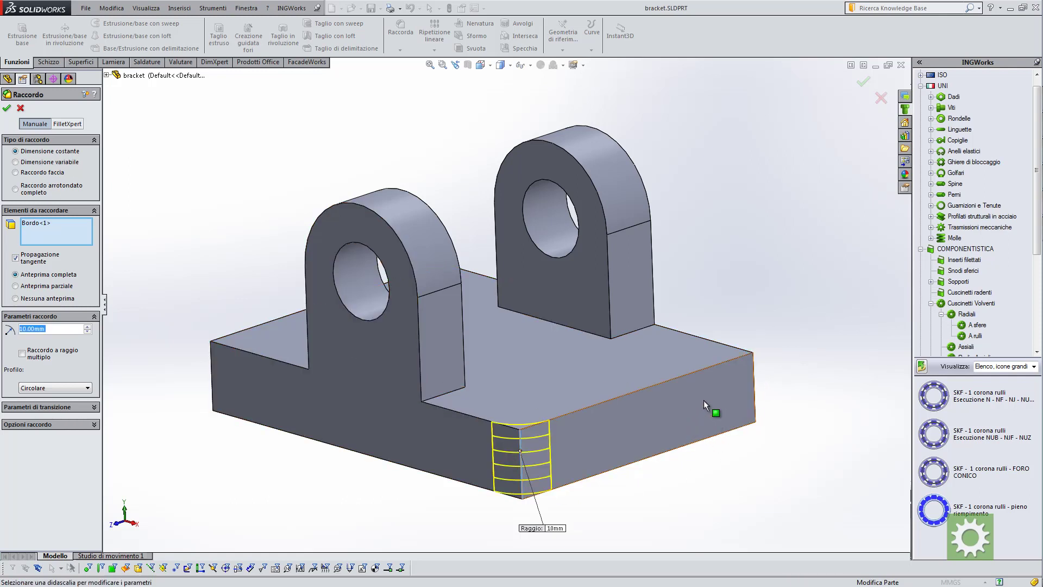
{"action": "left_click", "coordinate": [755, 384]}
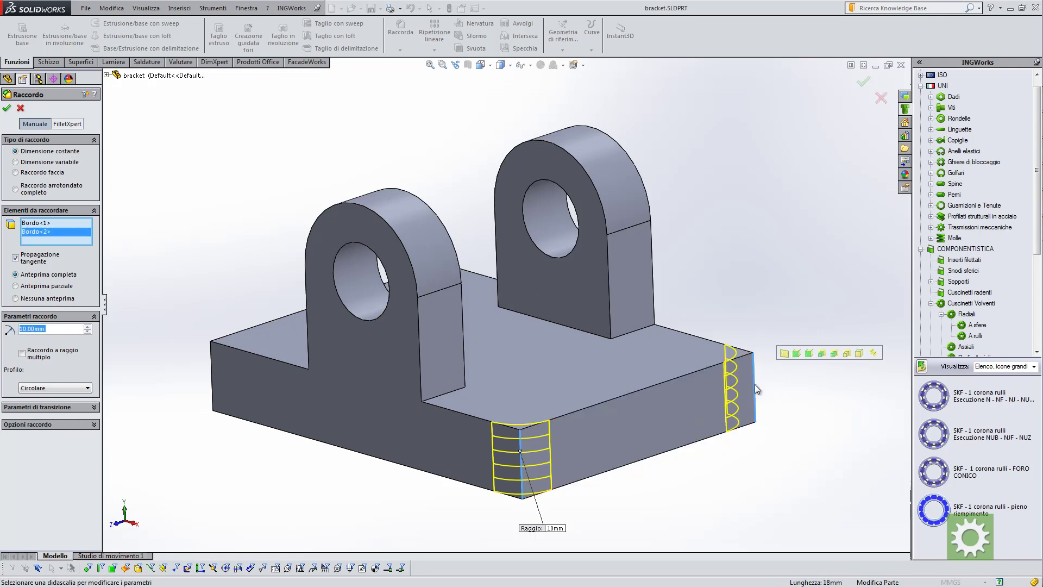
{"action": "left_click", "coordinate": [213, 381]}
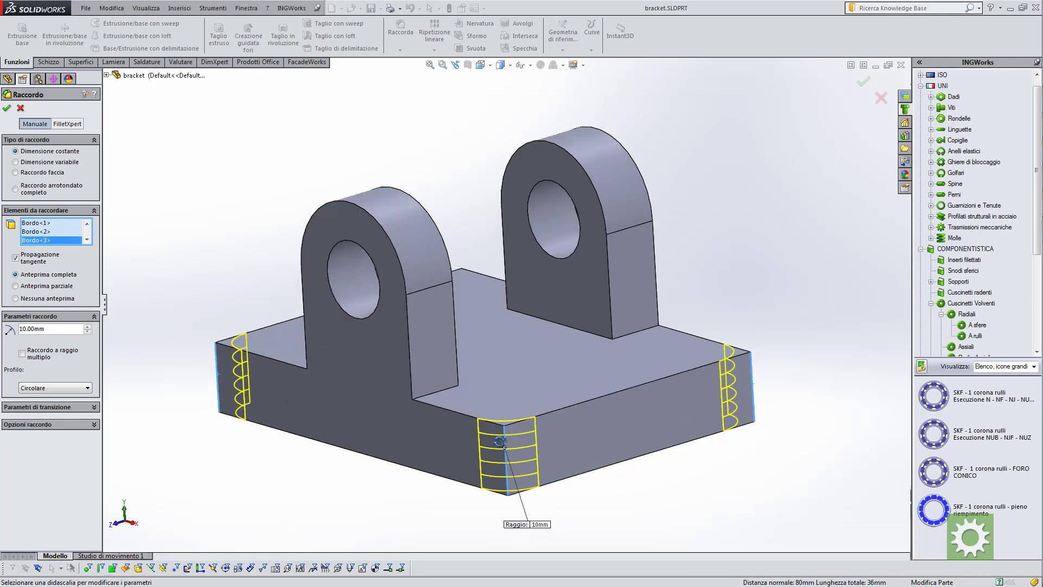
{"action": "middle_click_drag", "start_coordinate": [222, 380], "coordinate": [510, 266]}
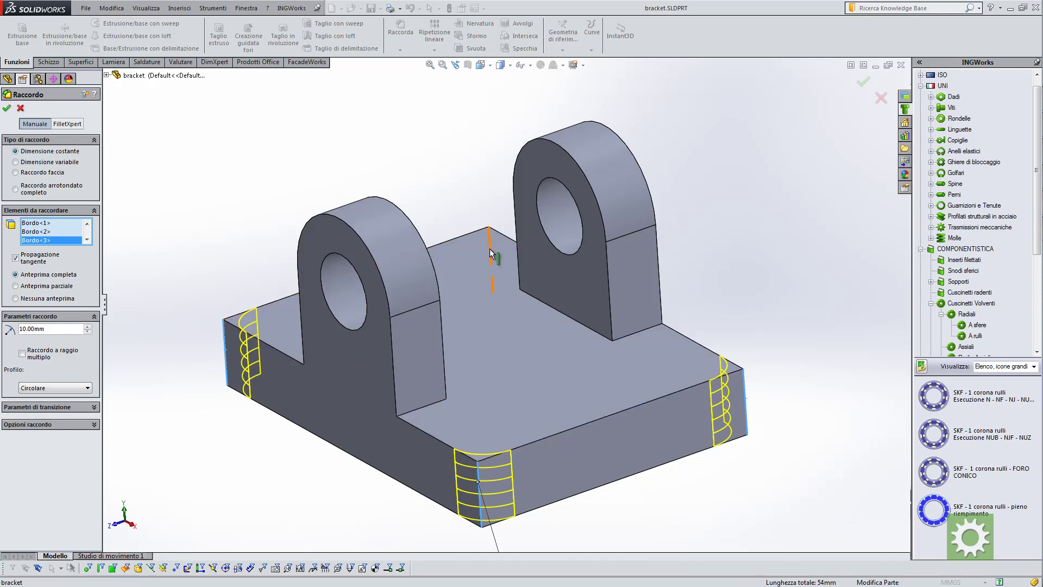
{"action": "left_click", "coordinate": [490, 254]}
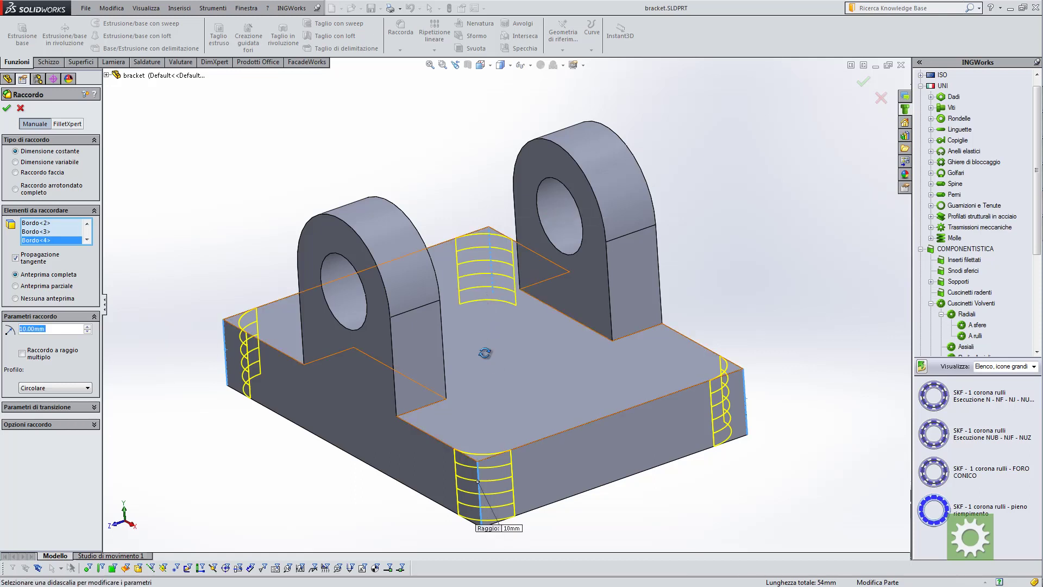
{"action": "middle_click_drag", "start_coordinate": [481, 322], "coordinate": [497, 348]}
Set the corner fillet radius to 8 mm and confirm it as Raccordo4.
{"action": "double_click", "coordinate": [52, 328]}
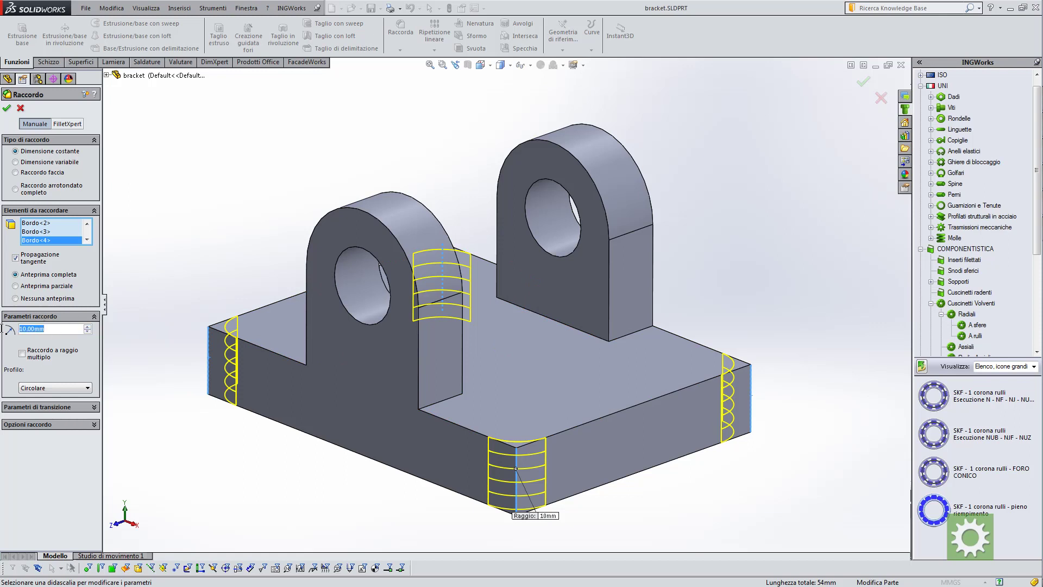
{"action": "type", "text": "8"}
{"action": "key", "text": "Return"}
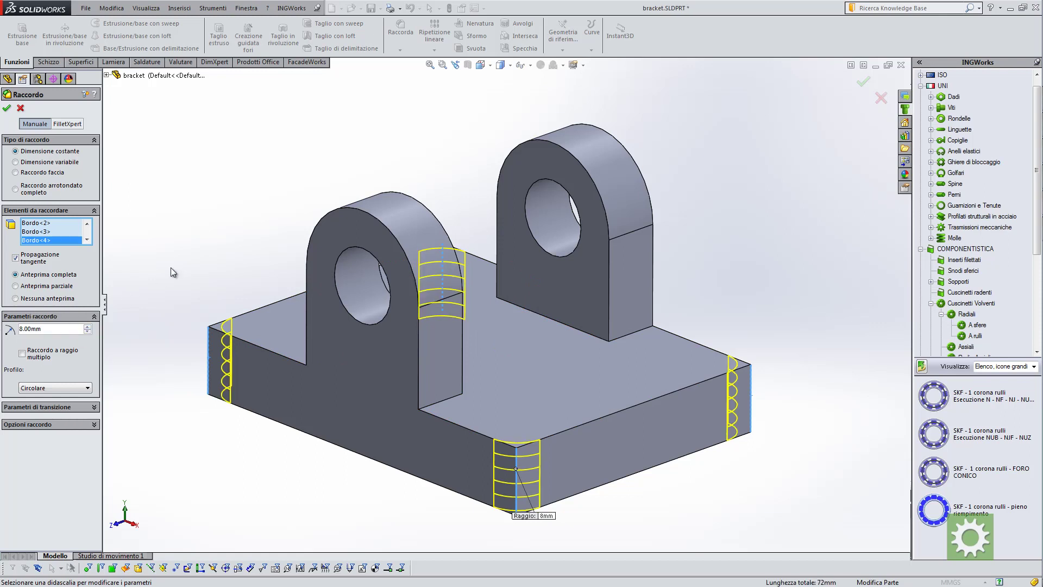
{"action": "middle_click_drag", "start_coordinate": [171, 267], "coordinate": [224, 223]}
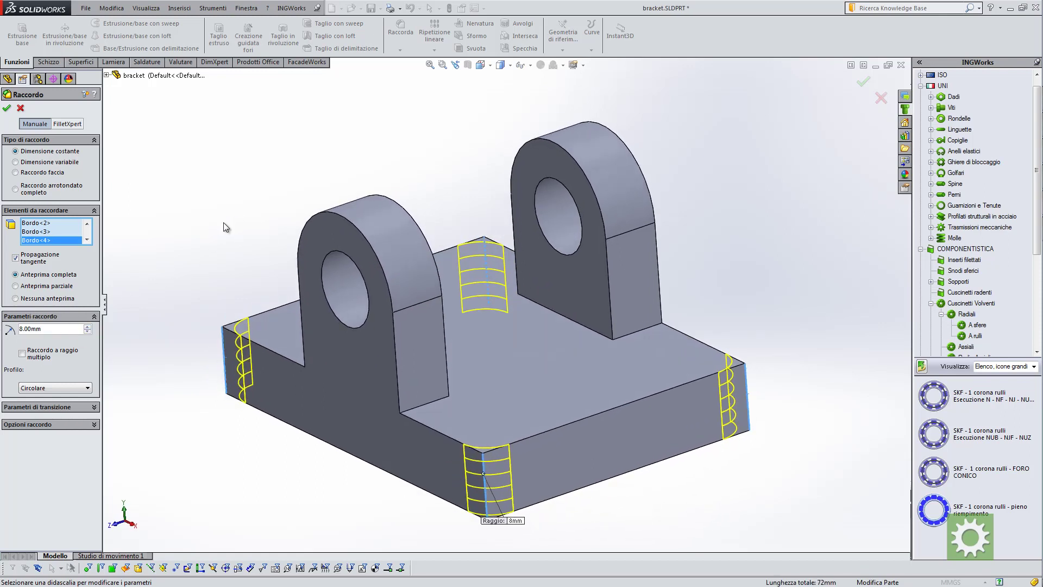
{"action": "key", "text": "Return"}
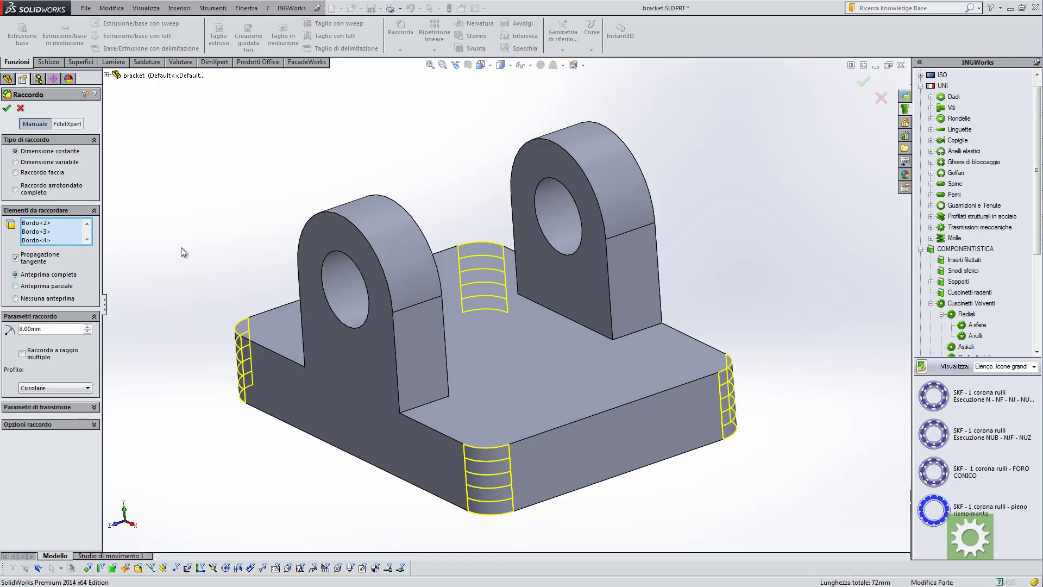
{"action": "middle_click_drag", "start_coordinate": [224, 223], "coordinate": [251, 295]}
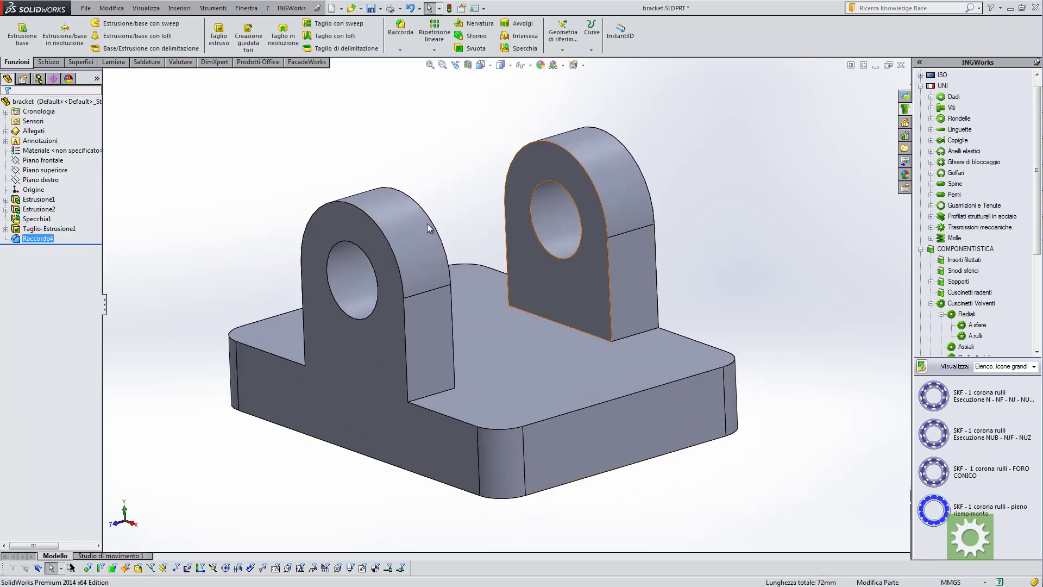
Fillet the plate's tangent-chained top front edge with a 2 mm radius, creating Raccordo5.
{"action": "middle_click_drag", "start_coordinate": [315, 338], "coordinate": [320, 361]}
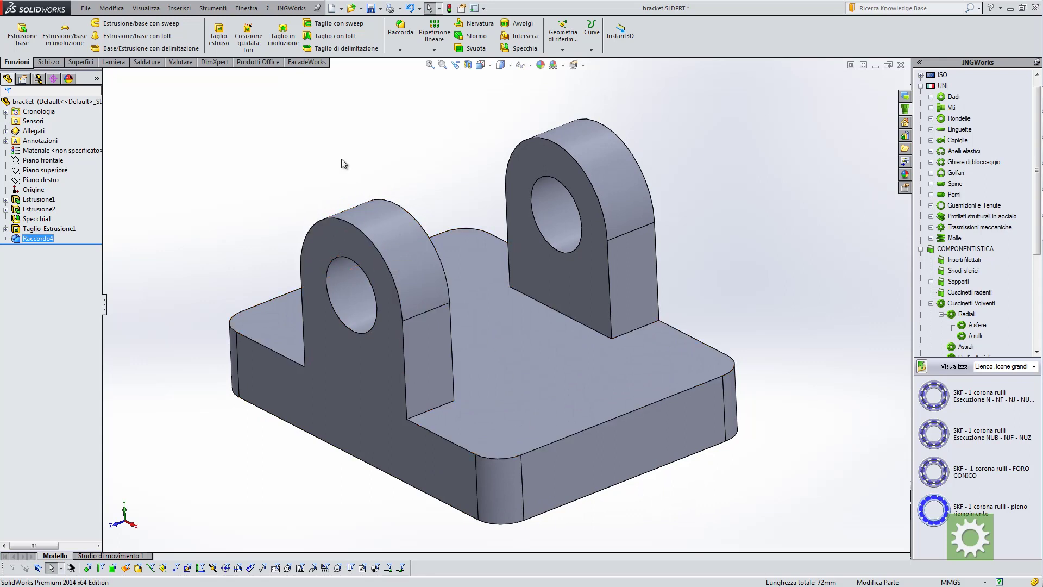
{"action": "left_click", "coordinate": [398, 34]}
{"action": "middle_click_drag", "start_coordinate": [284, 165], "coordinate": [279, 158]}
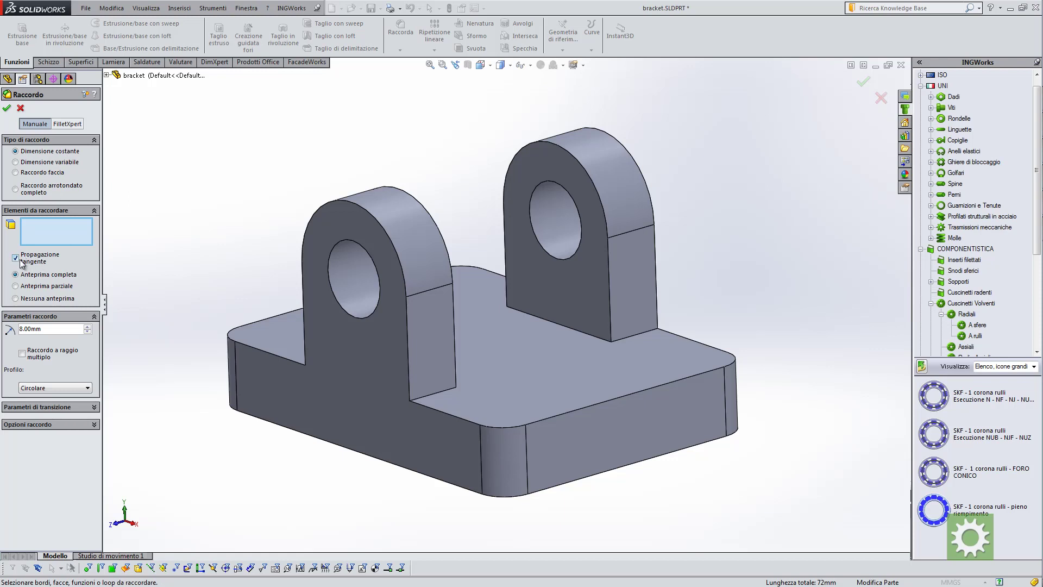
{"action": "left_click", "coordinate": [425, 407]}
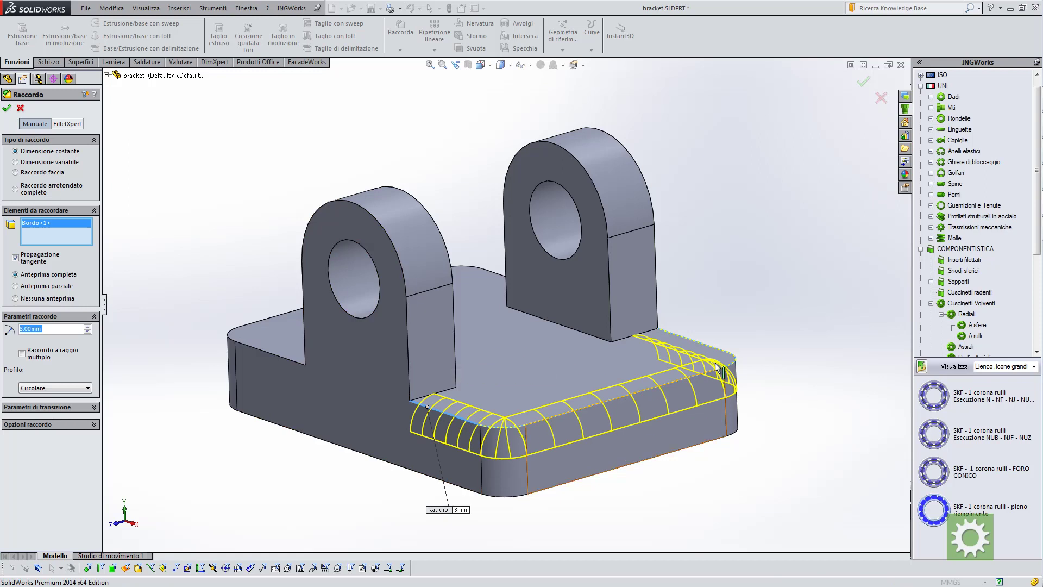
{"action": "middle_click_drag", "start_coordinate": [559, 377], "coordinate": [559, 407]}
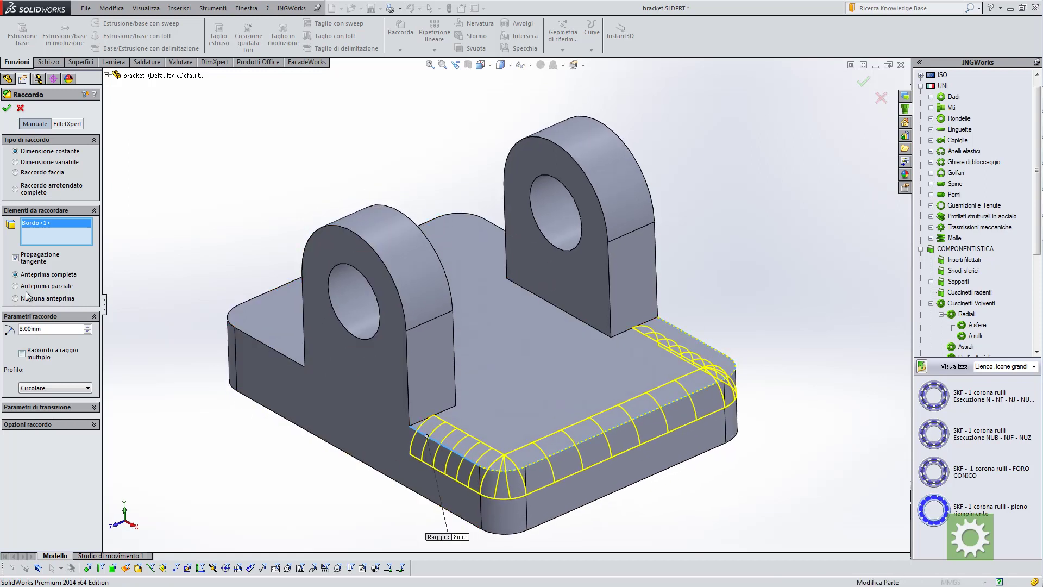
{"action": "double_click", "coordinate": [38, 329]}
{"action": "type", "text": "2"}
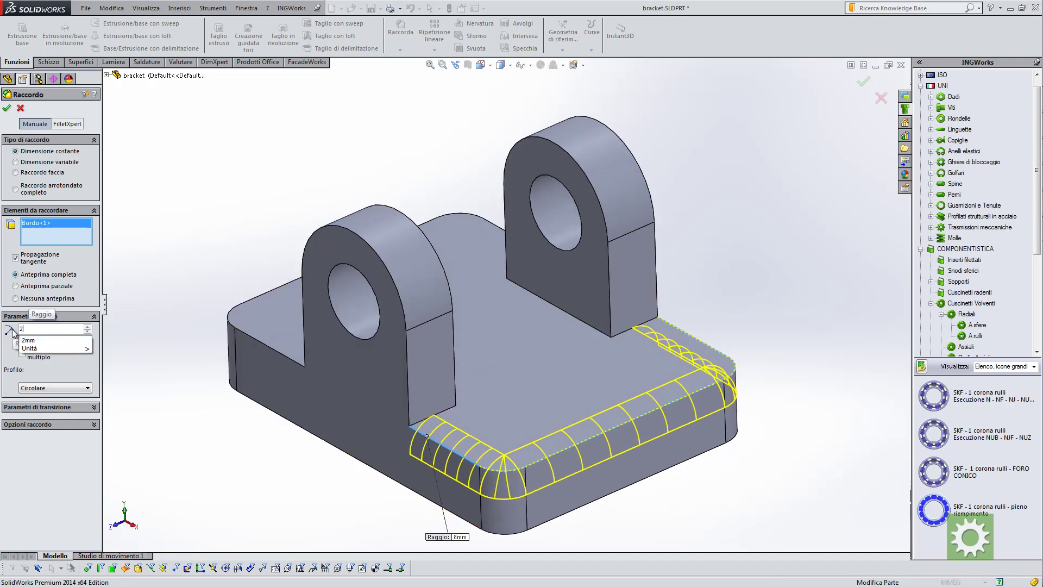
{"action": "key", "text": "Return"}
{"action": "middle_click_drag", "start_coordinate": [202, 336], "coordinate": [190, 308]}
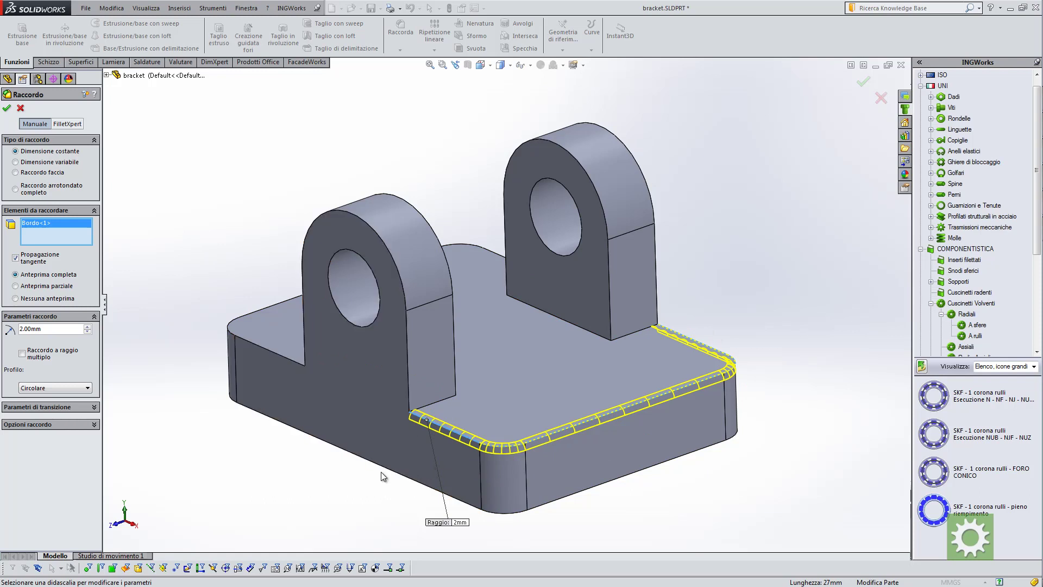
{"action": "middle_click_drag", "start_coordinate": [400, 442], "coordinate": [462, 413]}
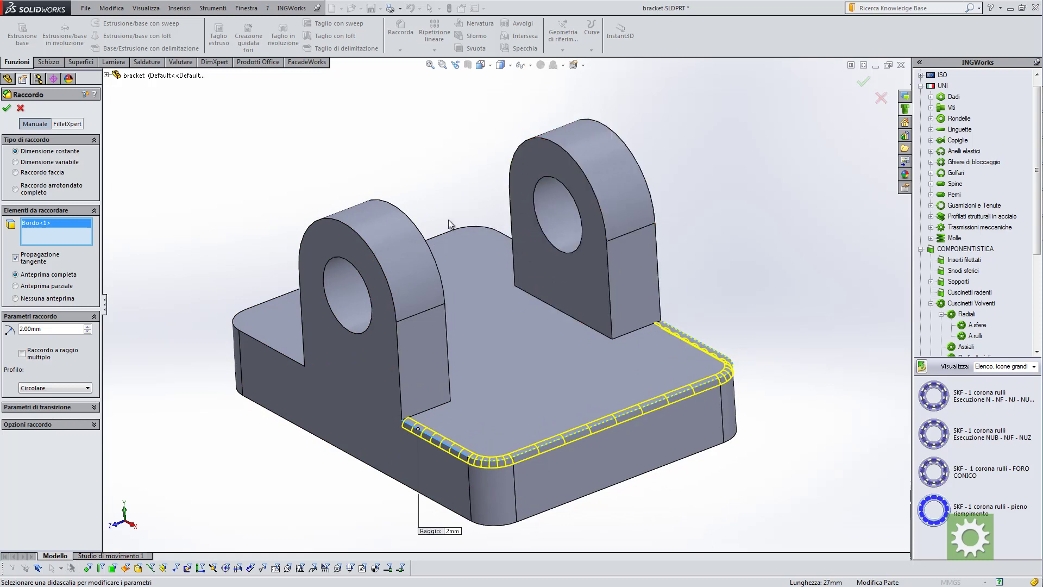
{"action": "middle_click_drag", "start_coordinate": [304, 365], "coordinate": [304, 361]}
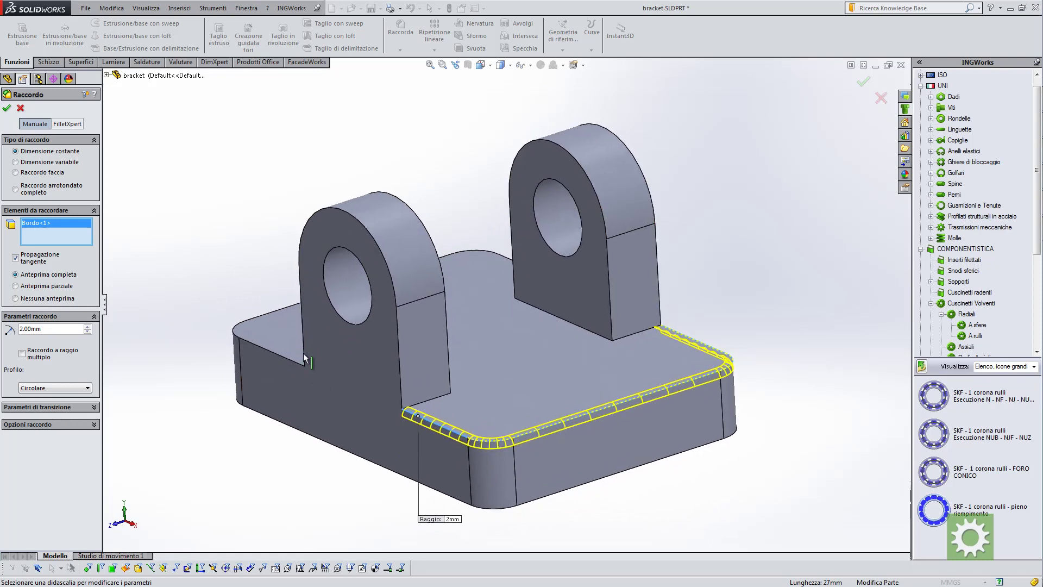
{"action": "left_click", "coordinate": [6, 111]}
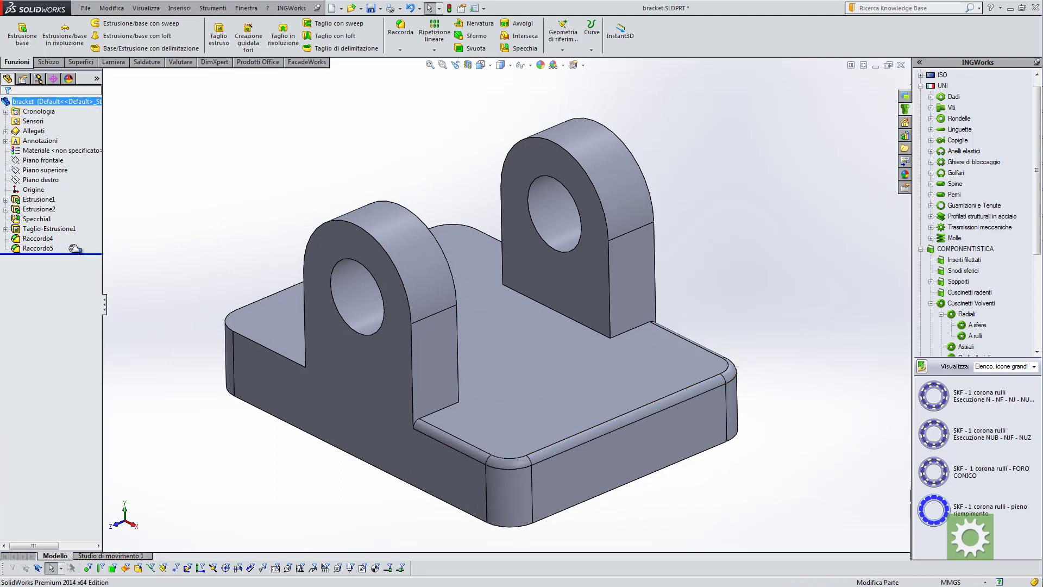
Roll back above Raccordo5 and forward again, then choose Modifica funzione on Raccordo4.
{"action": "left_click_drag", "start_coordinate": [74, 253], "coordinate": [75, 244]}
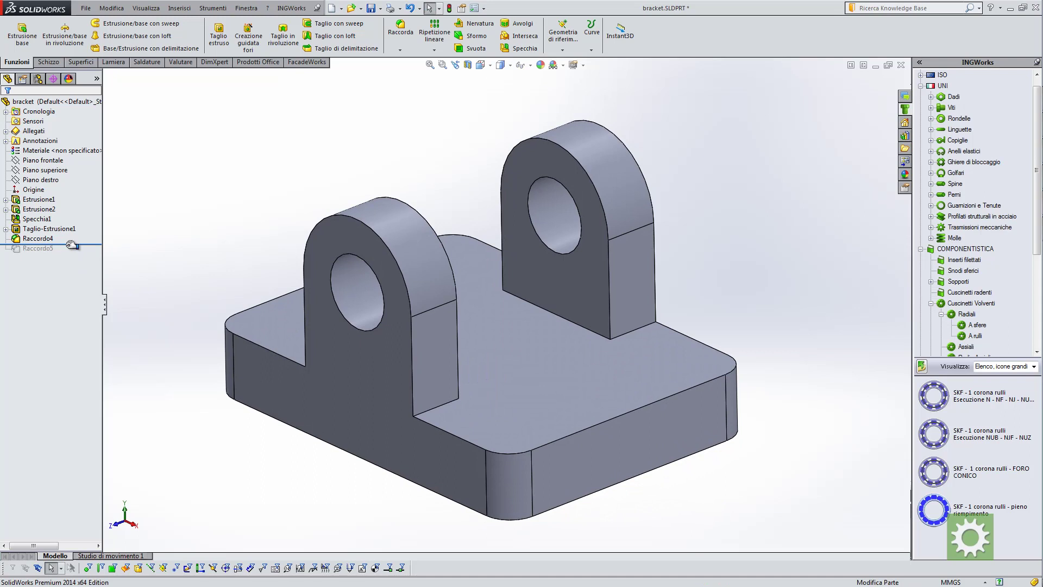
{"action": "left_click_drag", "start_coordinate": [72, 245], "coordinate": [72, 253]}
{"action": "left_click", "coordinate": [46, 242]}
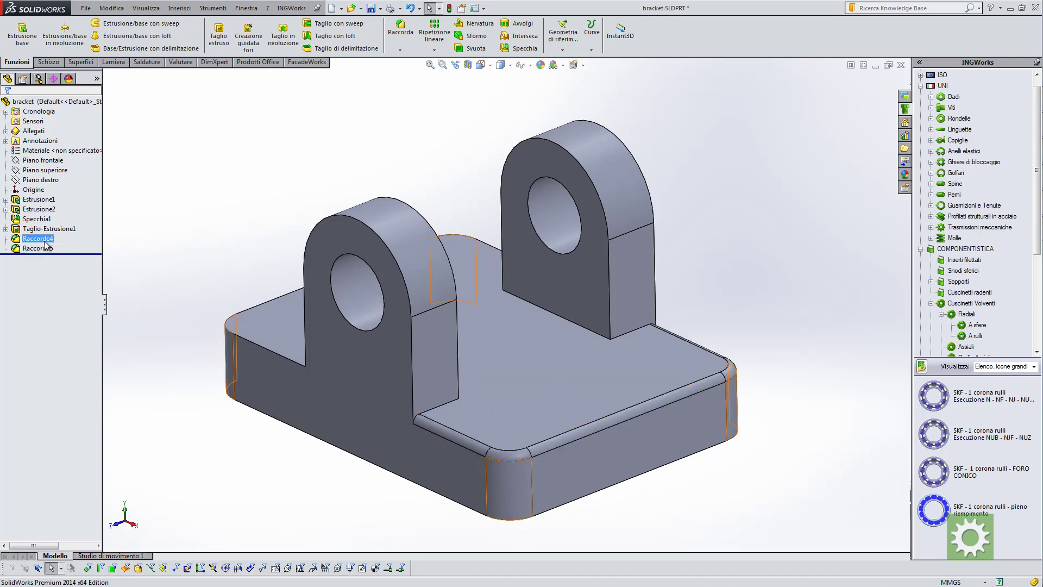
{"action": "left_click", "coordinate": [45, 241]}
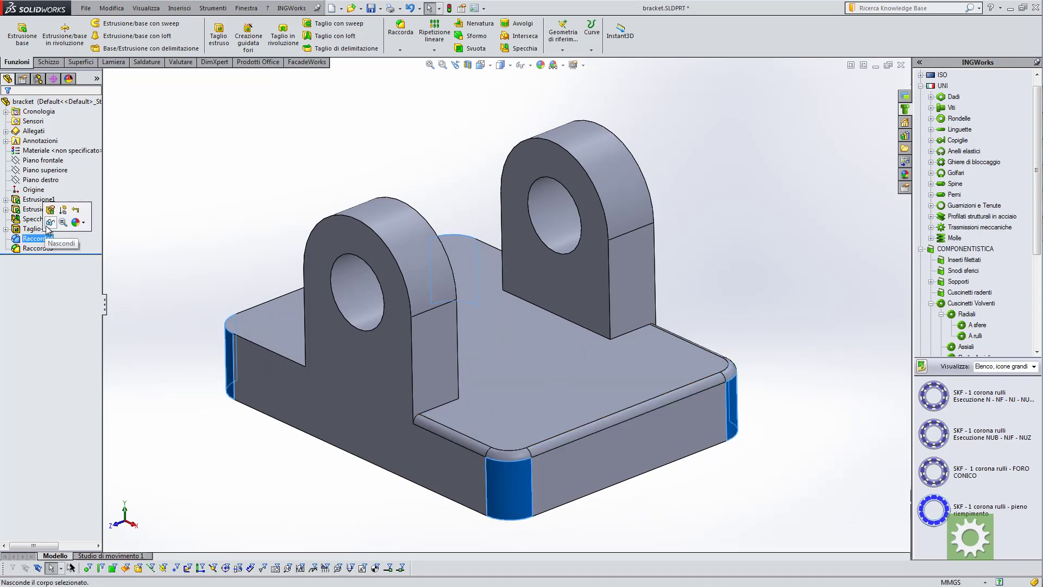
{"action": "right_click", "coordinate": [35, 240]}
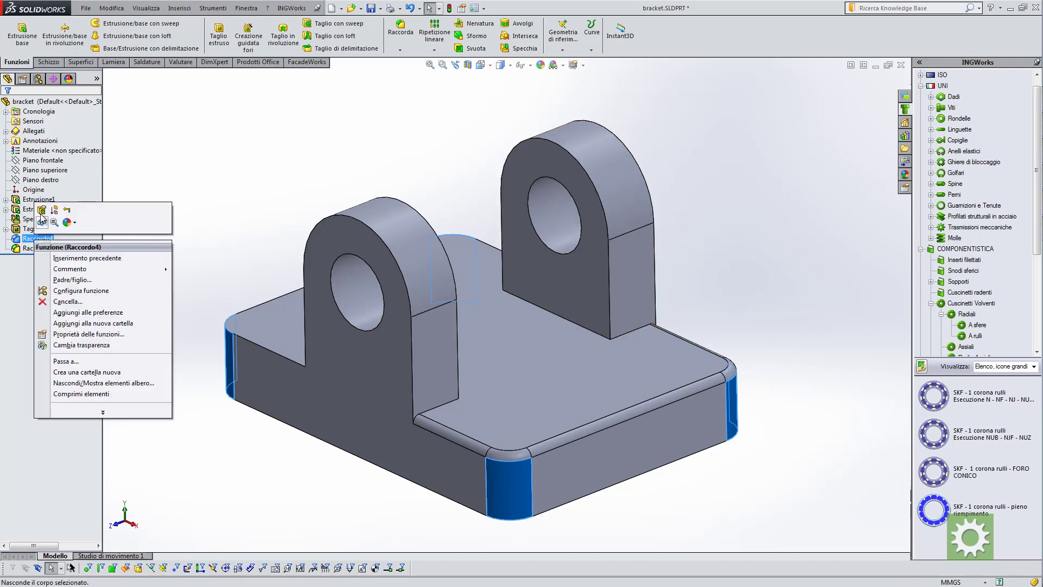
{"action": "left_click", "coordinate": [41, 212]}
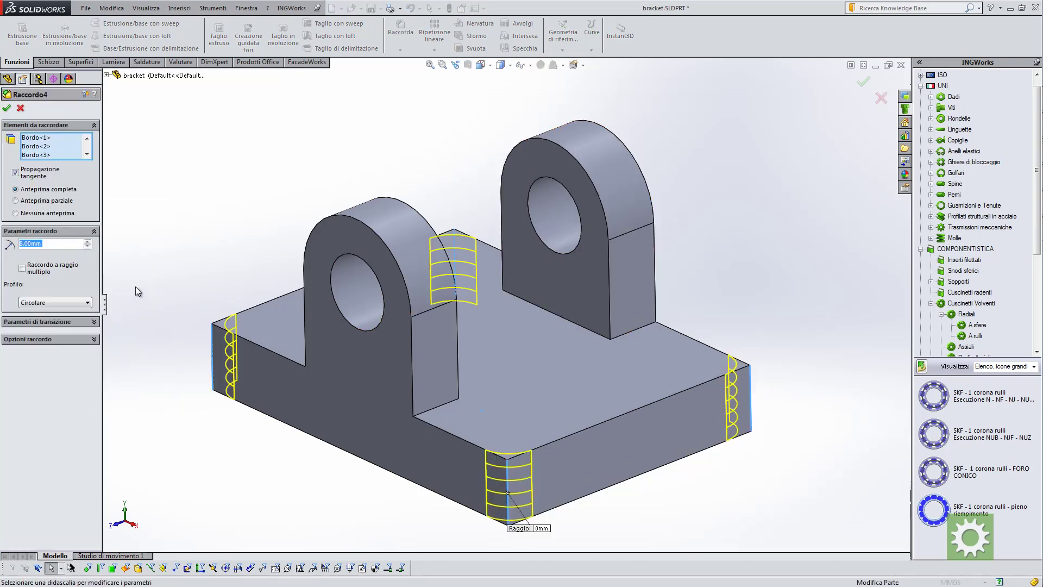
Add the four lug-base junction edges to Raccordo4's edge list.
{"action": "middle_click_drag", "start_coordinate": [135, 286], "coordinate": [137, 278]}
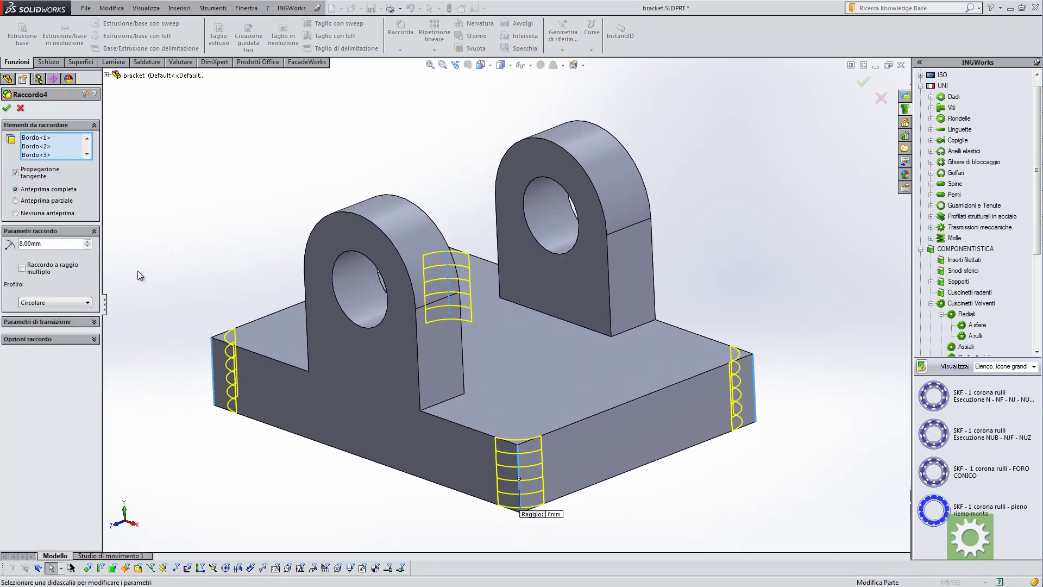
{"action": "left_click", "coordinate": [629, 334]}
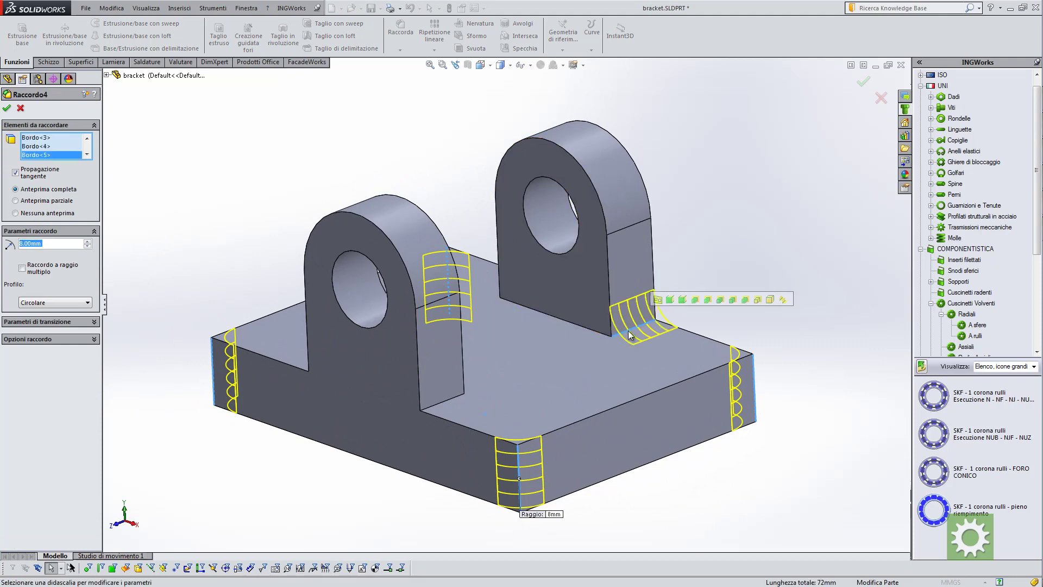
{"action": "middle_click_drag", "start_coordinate": [629, 334], "coordinate": [403, 250]}
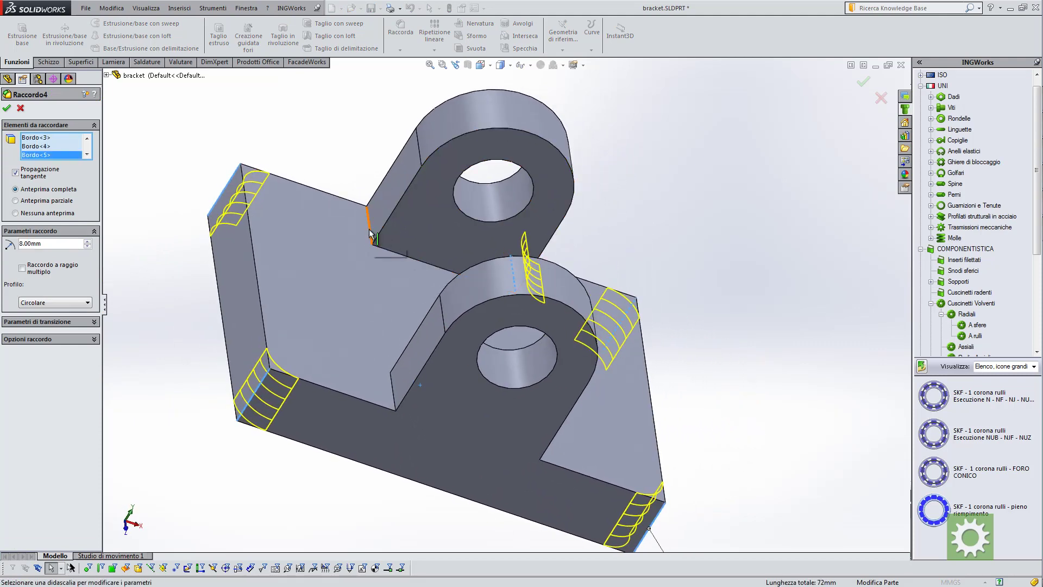
{"action": "left_click", "coordinate": [370, 234]}
{"action": "left_click", "coordinate": [392, 383]}
{"action": "mouse_move", "coordinate": [392, 383]}
{"action": "middle_mouse_down"}
{"action": "mouse_move", "coordinate": [418, 338]}
{"action": "mouse_move", "coordinate": [467, 439]}
{"action": "mouse_move", "coordinate": [387, 339]}
{"action": "mouse_move", "coordinate": [396, 353]}
{"action": "middle_mouse_up"}
{"action": "left_click", "coordinate": [448, 419]}
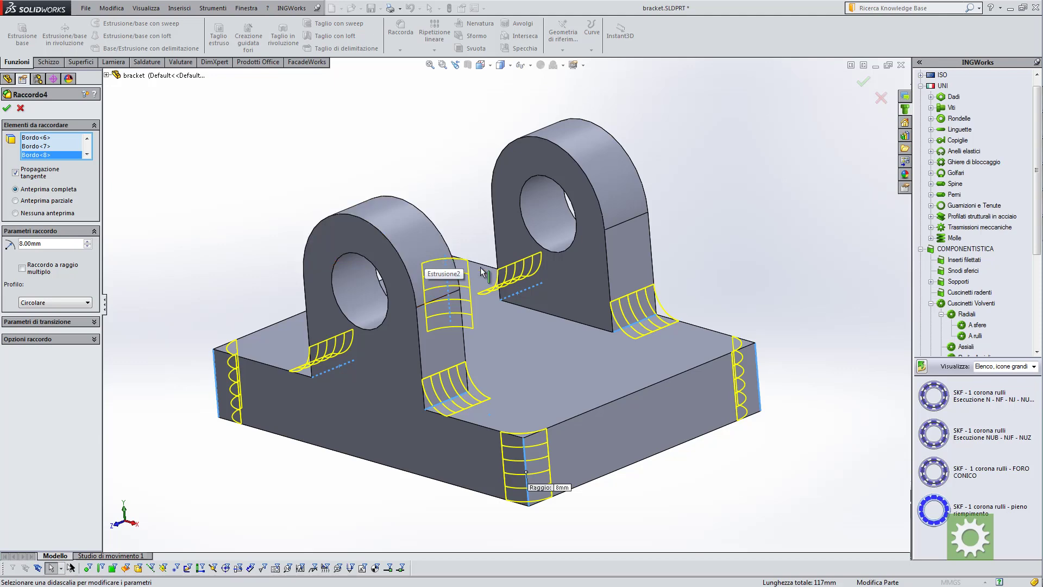
{"action": "mouse_move", "coordinate": [375, 255]}
{"action": "middle_mouse_down"}
{"action": "mouse_move", "coordinate": [301, 273]}
{"action": "mouse_move", "coordinate": [239, 264]}
{"action": "middle_mouse_up"}
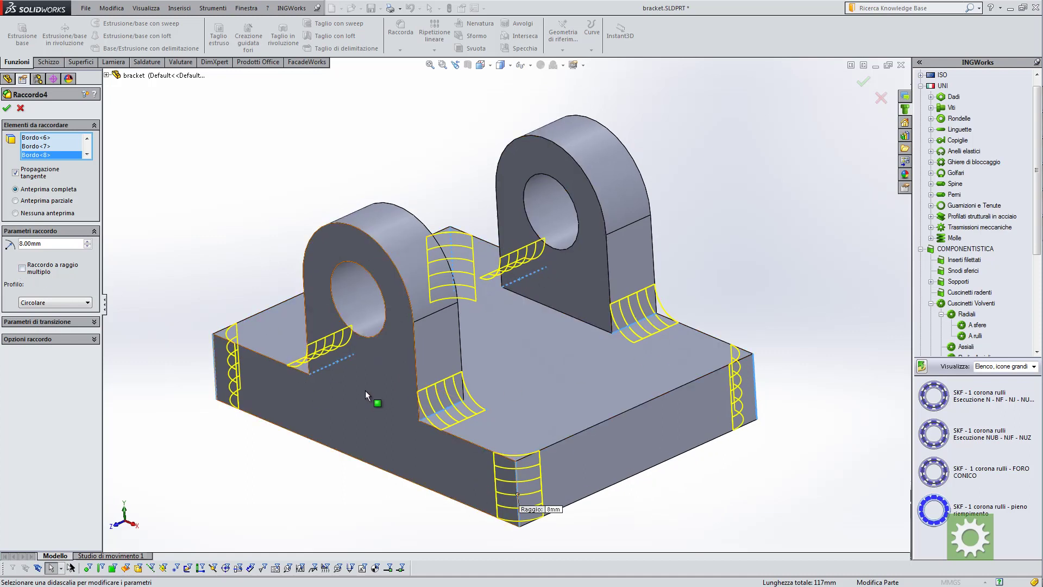
Enable multiple radii and set the right lug-base edge to 5 mm.
{"action": "left_click", "coordinate": [22, 268]}
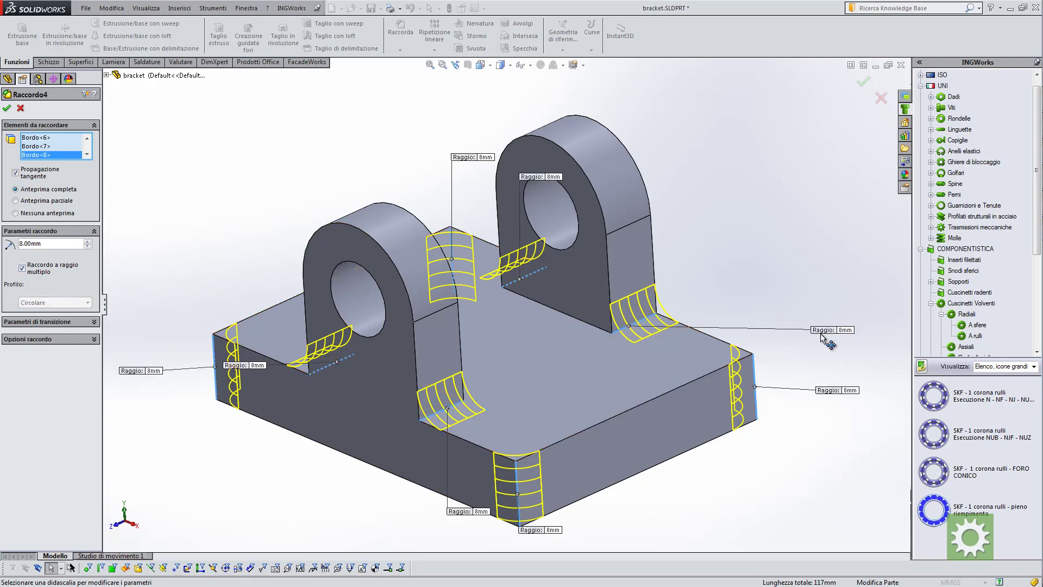
{"action": "left_click_drag", "start_coordinate": [820, 331], "coordinate": [752, 279]}
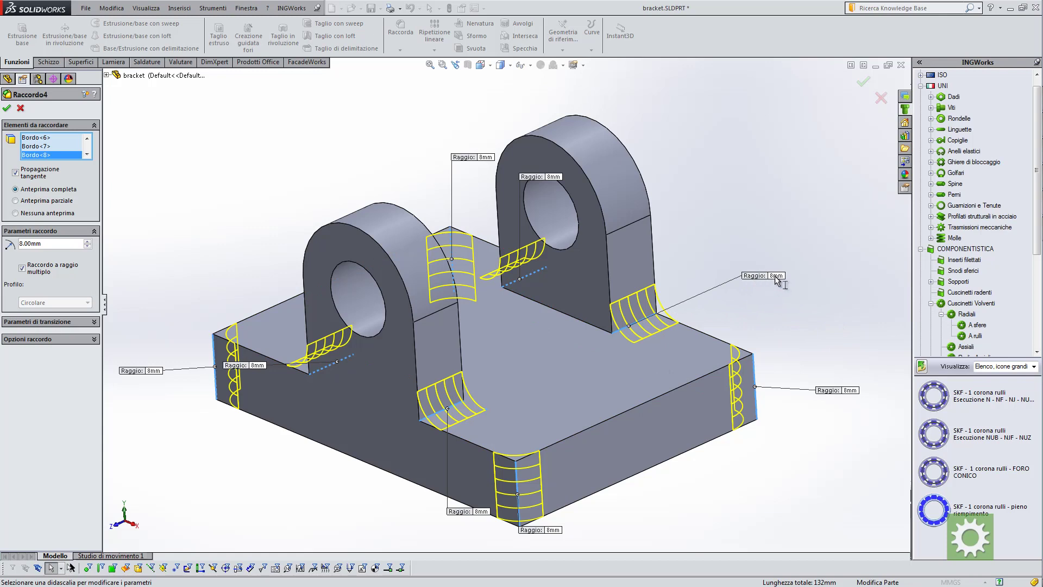
{"action": "left_click", "coordinate": [776, 277]}
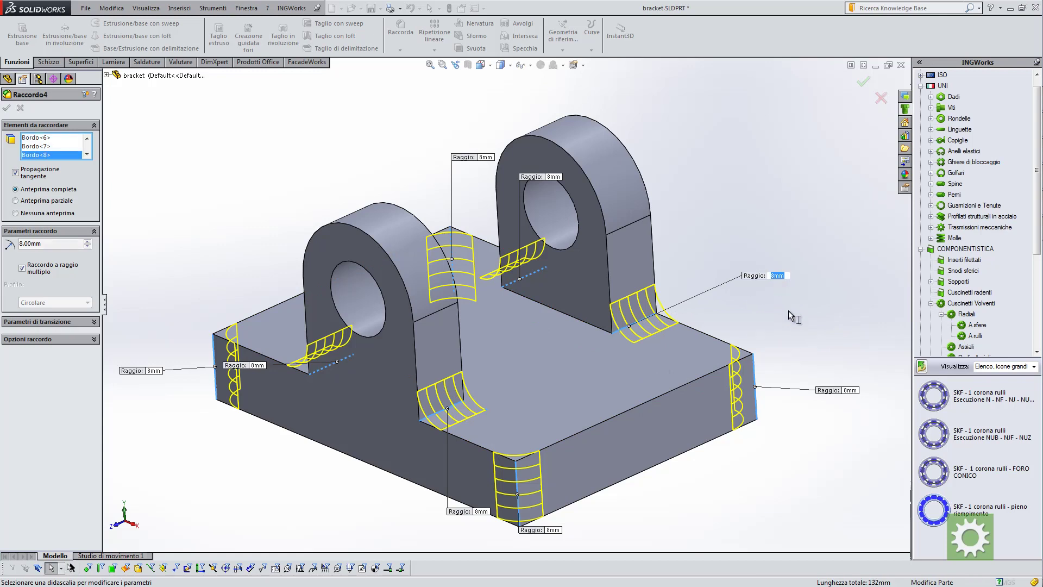
{"action": "key", "text": "Return"}
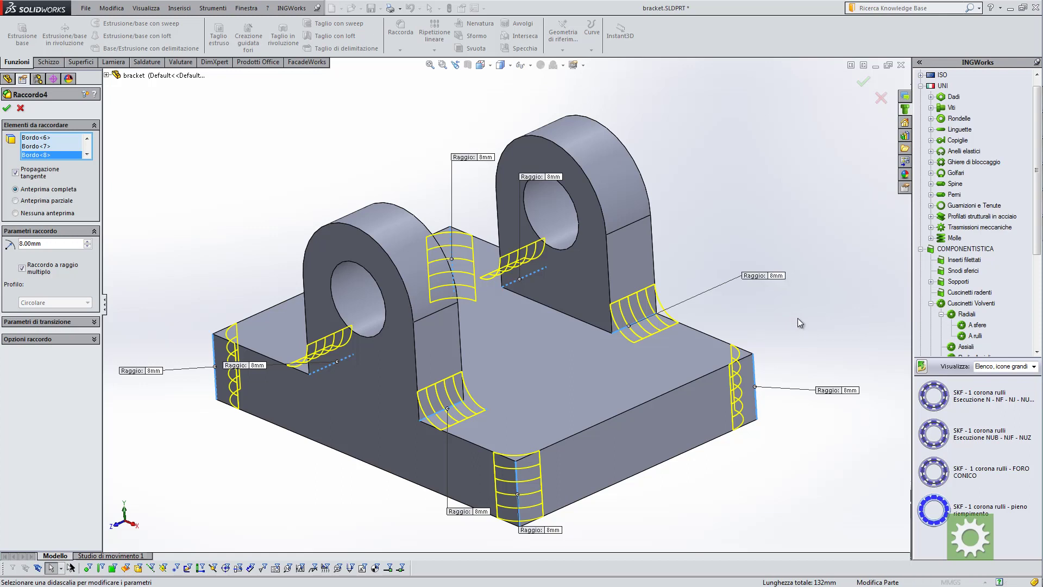
{"action": "left_click", "coordinate": [777, 278]}
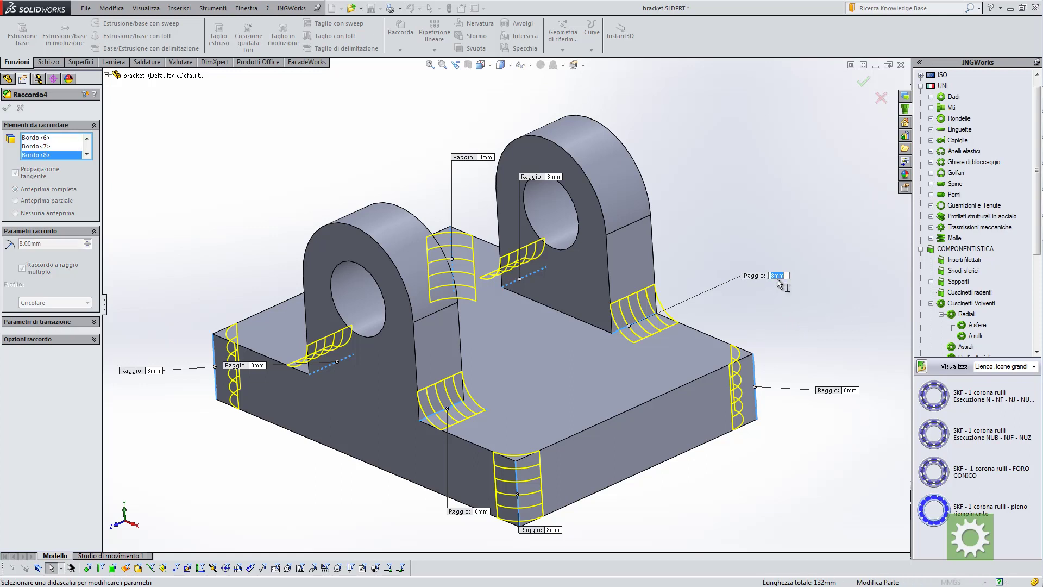
{"action": "type", "text": "5"}
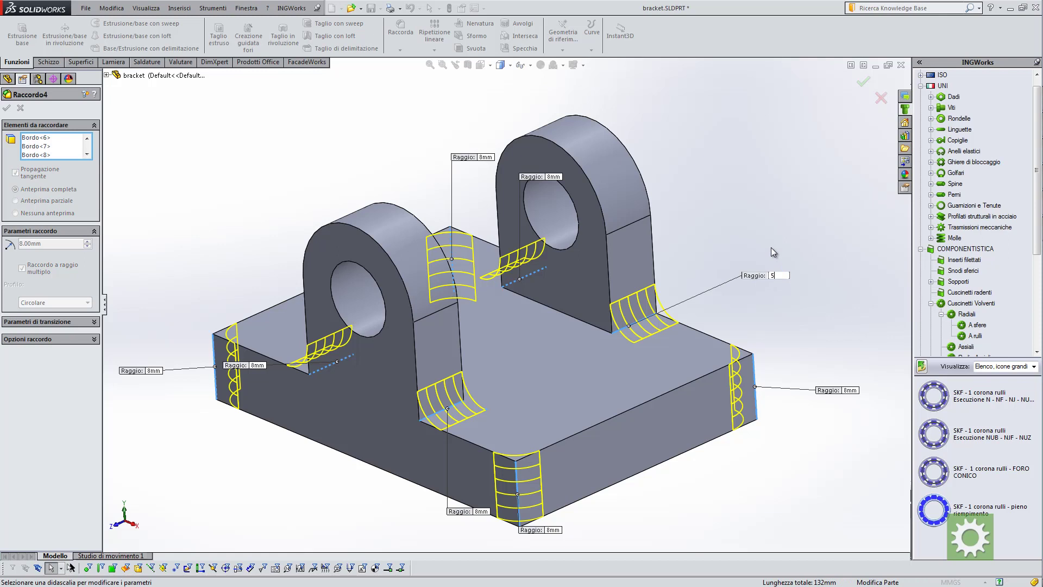
{"action": "key", "text": "Return"}
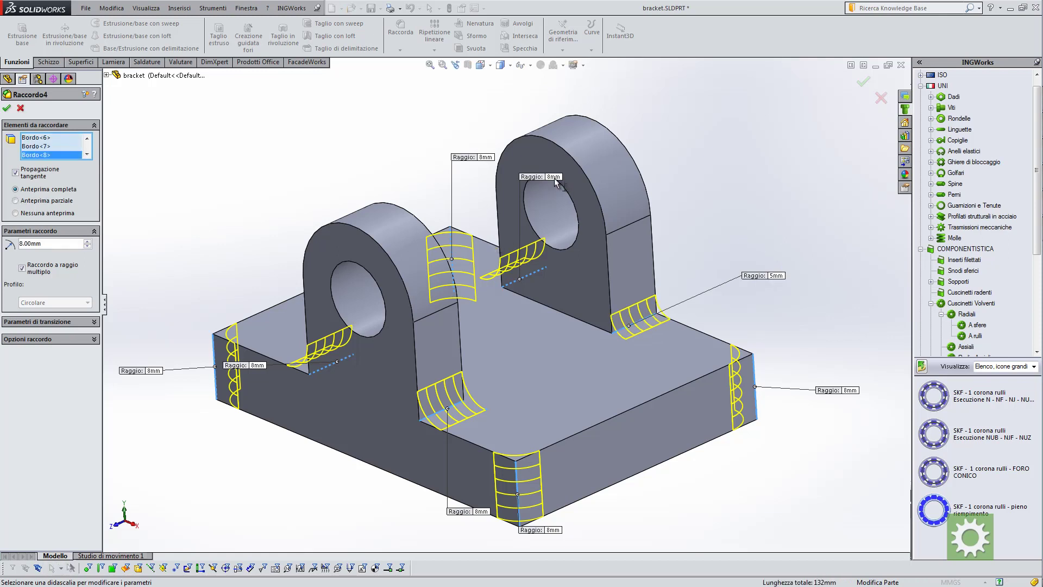
Set the inner right, front and left outer lug-base edges to 5 mm.
{"action": "left_click", "coordinate": [555, 178]}
{"action": "type", "text": "5"}
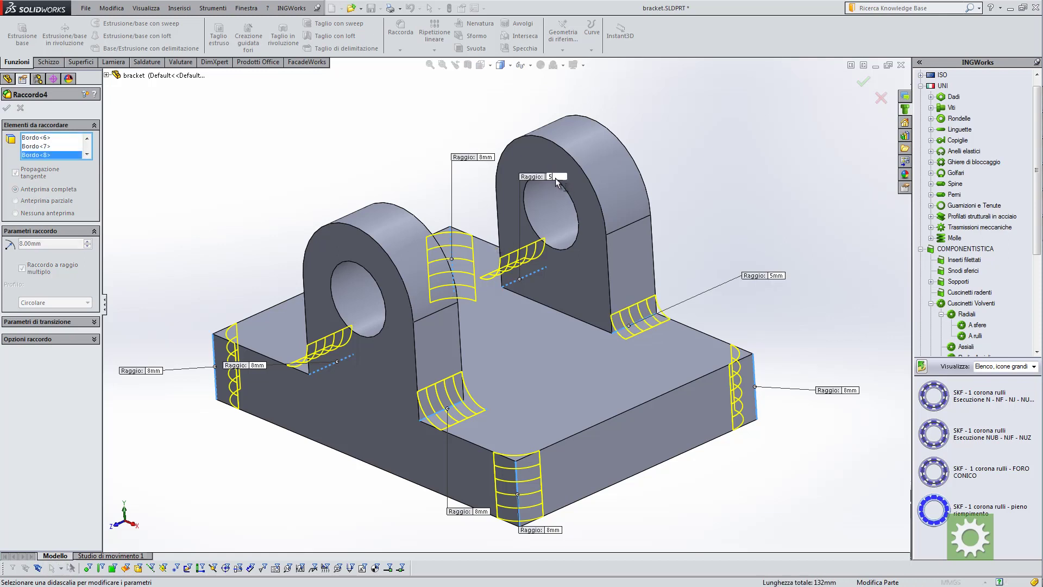
{"action": "left_click", "coordinate": [481, 512]}
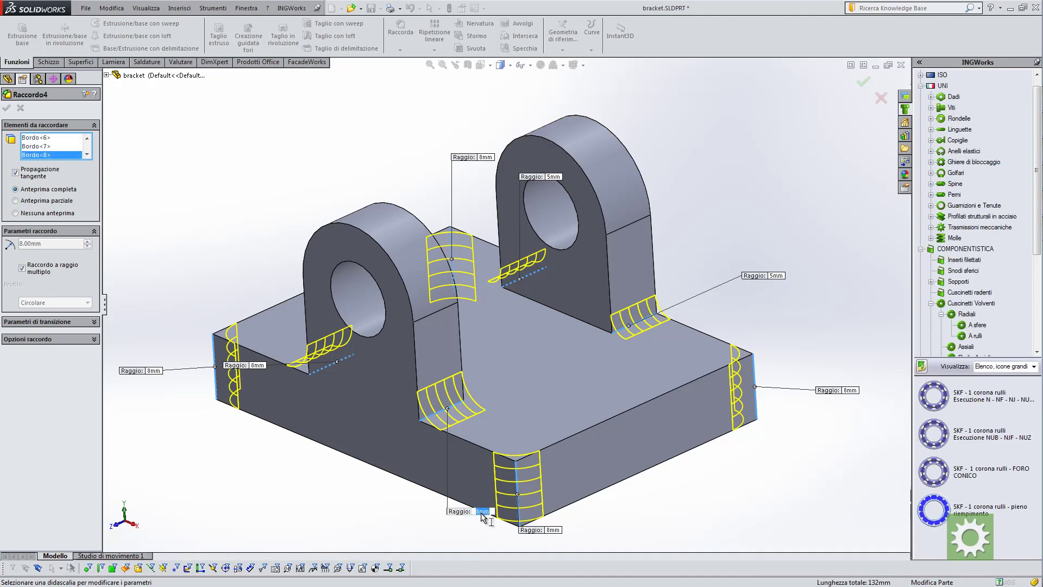
{"action": "type", "text": "5"}
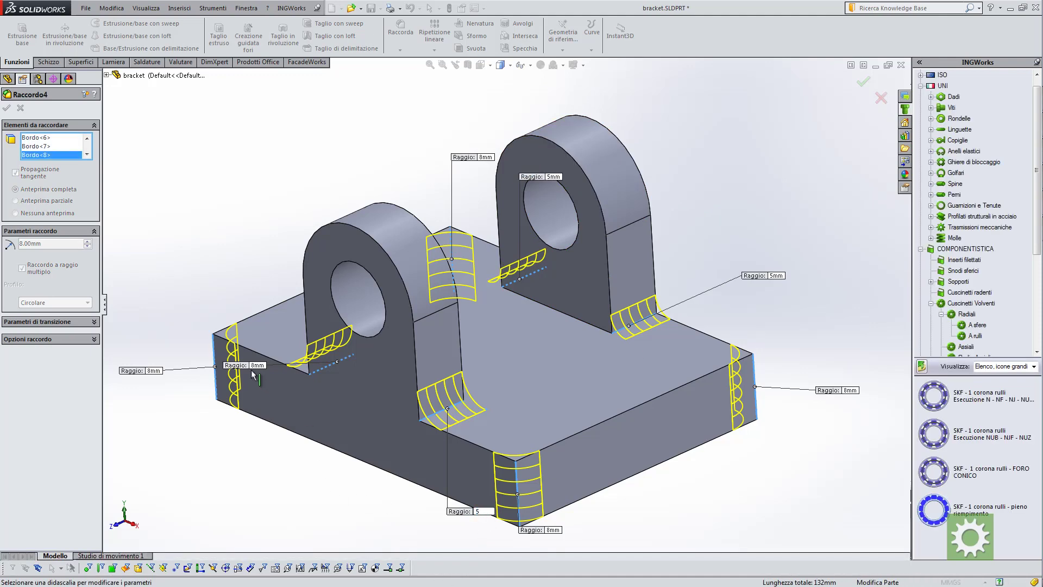
{"action": "key", "text": "Return"}
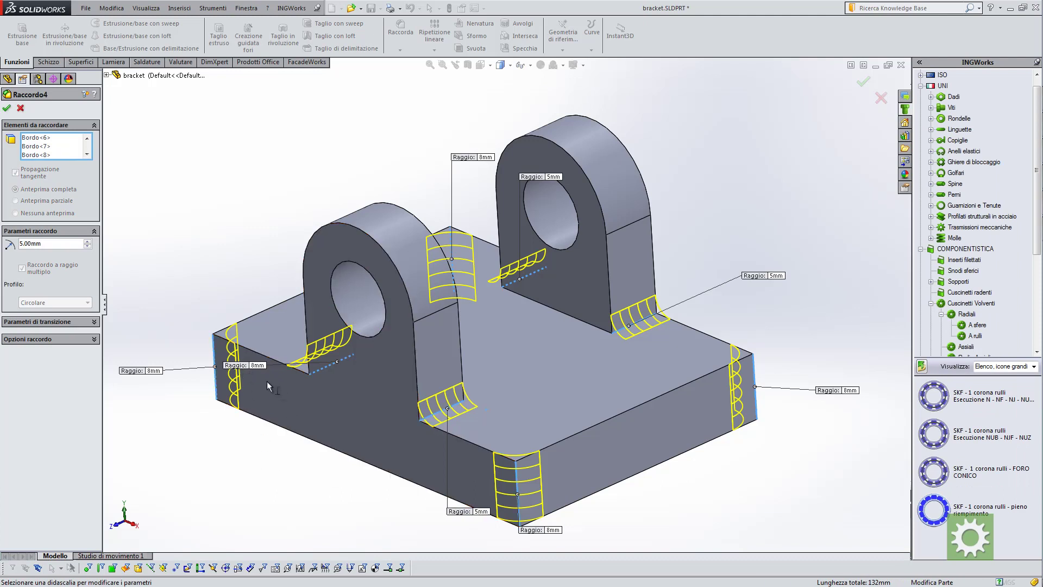
{"action": "left_click", "coordinate": [258, 367]}
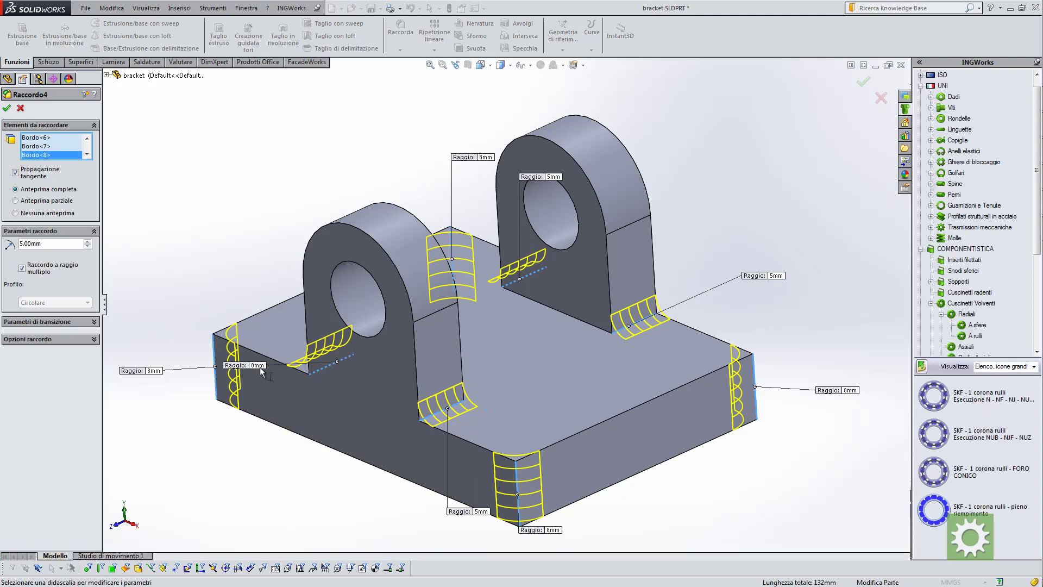
{"action": "type", "text": "5"}
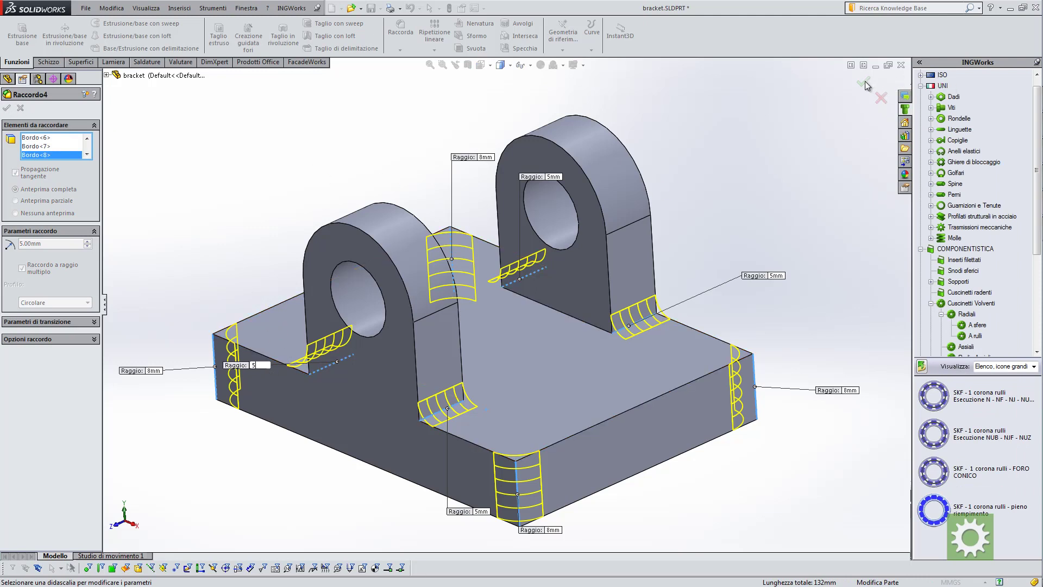
{"action": "key", "text": "Return"}
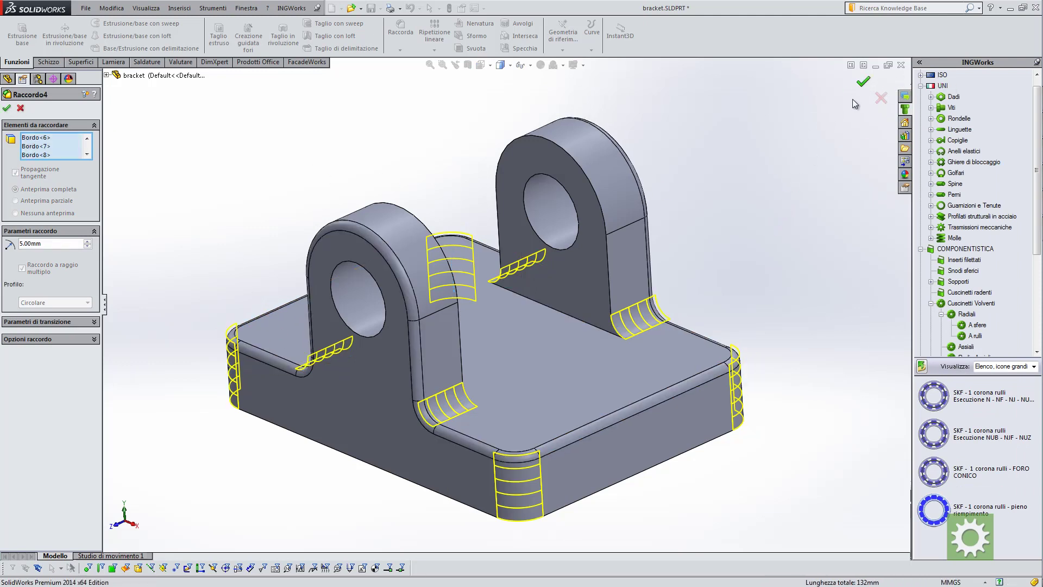
Accept Raccordo4 with 5 mm lug-base and 8 mm corner radii.
{"action": "left_click", "coordinate": [863, 83]}
{"action": "mouse_move", "coordinate": [601, 291]}
{"action": "middle_mouse_down"}
{"action": "mouse_move", "coordinate": [565, 311]}
{"action": "mouse_move", "coordinate": [516, 304]}
{"action": "middle_mouse_up"}
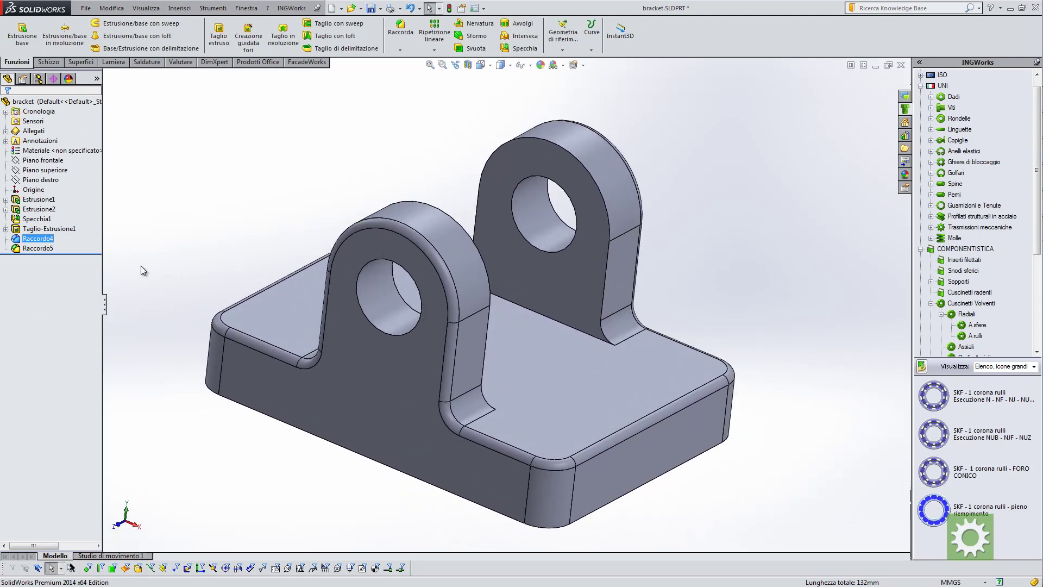
{"action": "left_click", "coordinate": [46, 249], "text": "ctrl"}
{"action": "left_click", "coordinate": [150, 253]}
{"action": "middle_click_drag", "start_coordinate": [321, 286], "coordinate": [297, 283]}
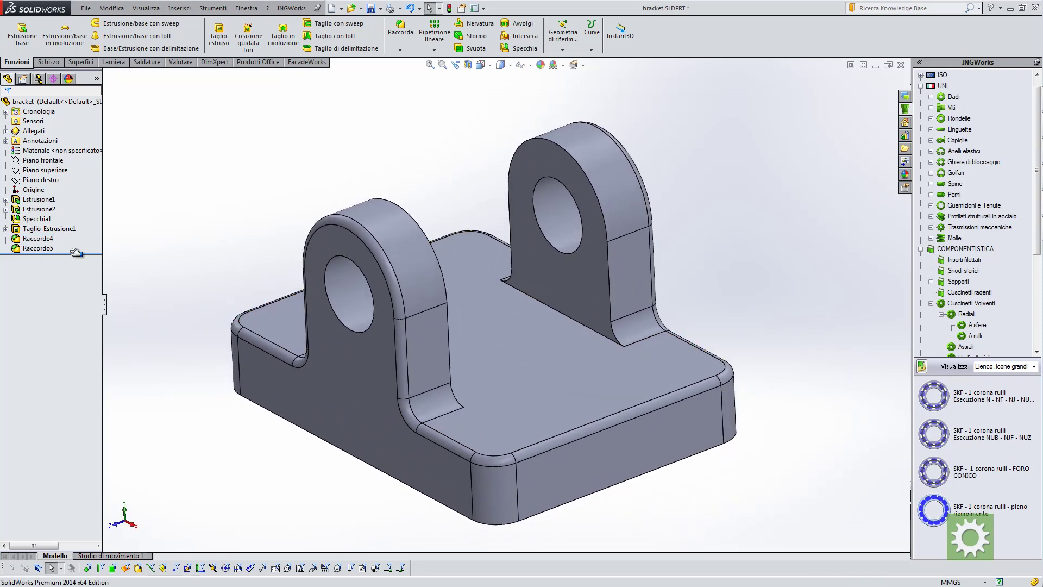
Roll back around Raccordo5, then edit and reapply the 2 mm top-edge fillet.
{"action": "mouse_move", "coordinate": [68, 253]}
{"action": "left_mouse_down"}
{"action": "mouse_move", "coordinate": [69, 244]}
{"action": "mouse_move", "coordinate": [76, 254]}
{"action": "left_mouse_up"}
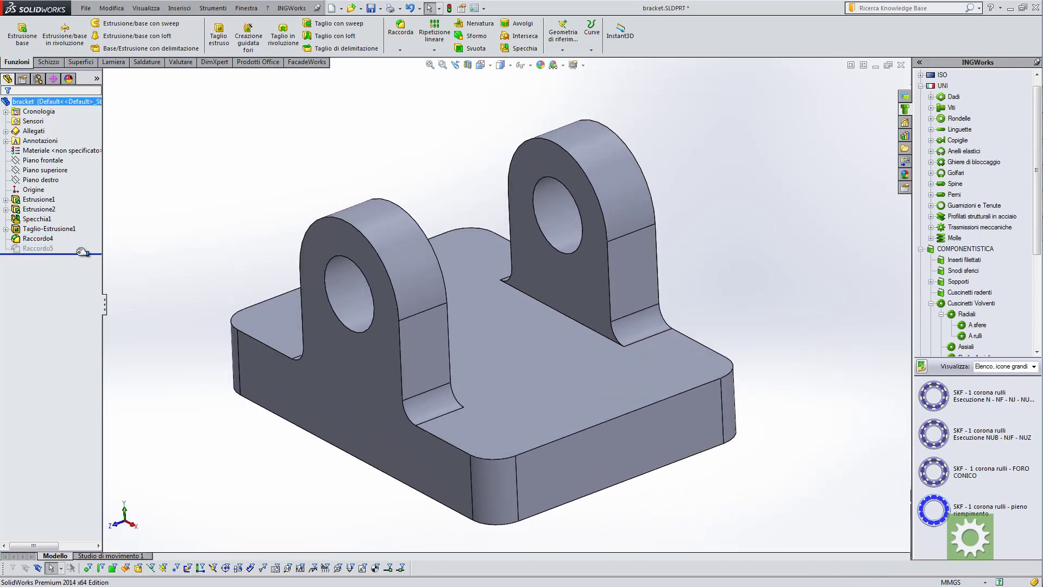
{"action": "left_click", "coordinate": [33, 249]}
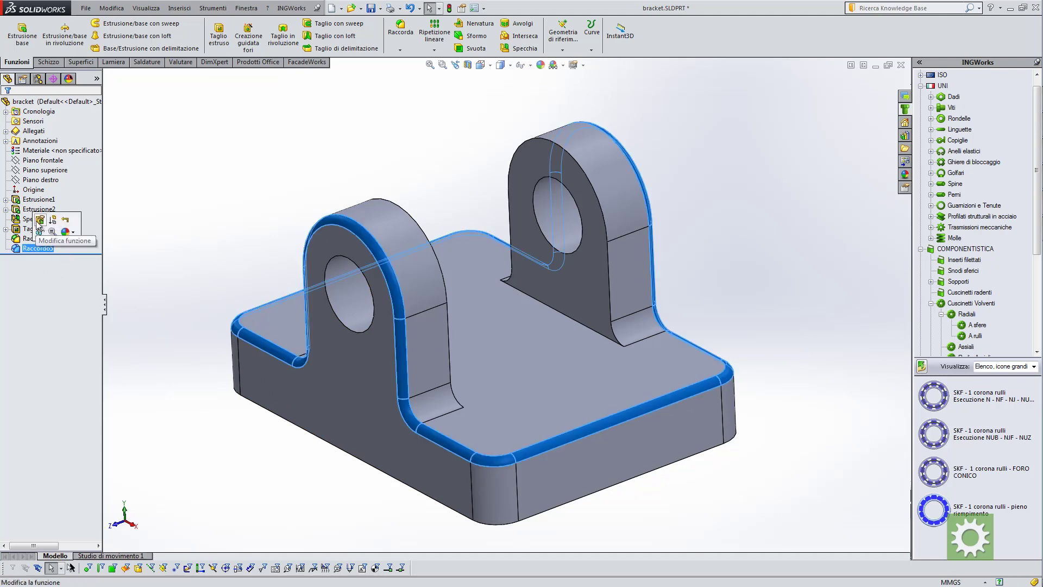
{"action": "left_click", "coordinate": [48, 231]}
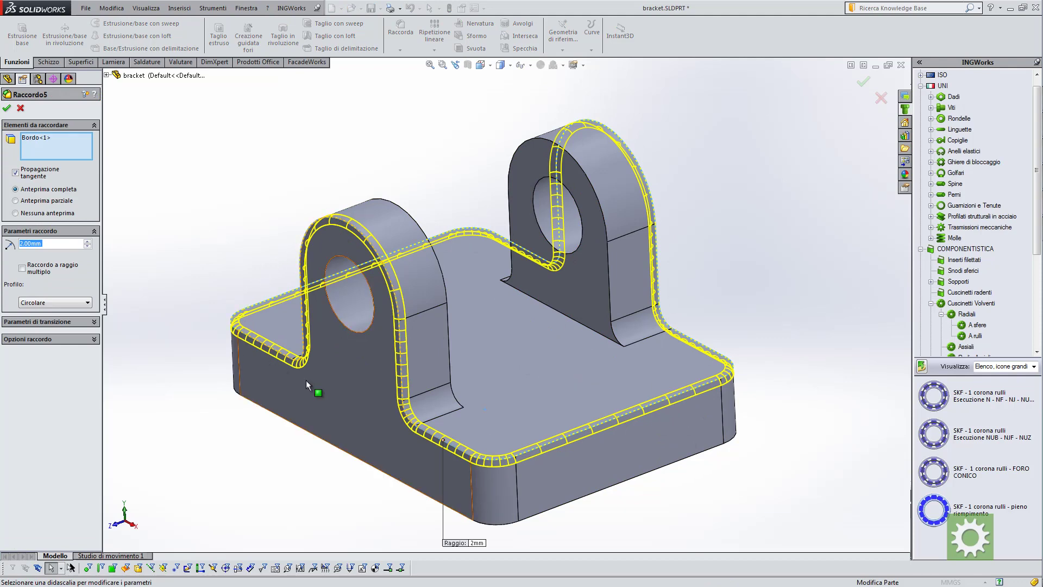
{"action": "middle_click_drag", "start_coordinate": [306, 380], "coordinate": [307, 374]}
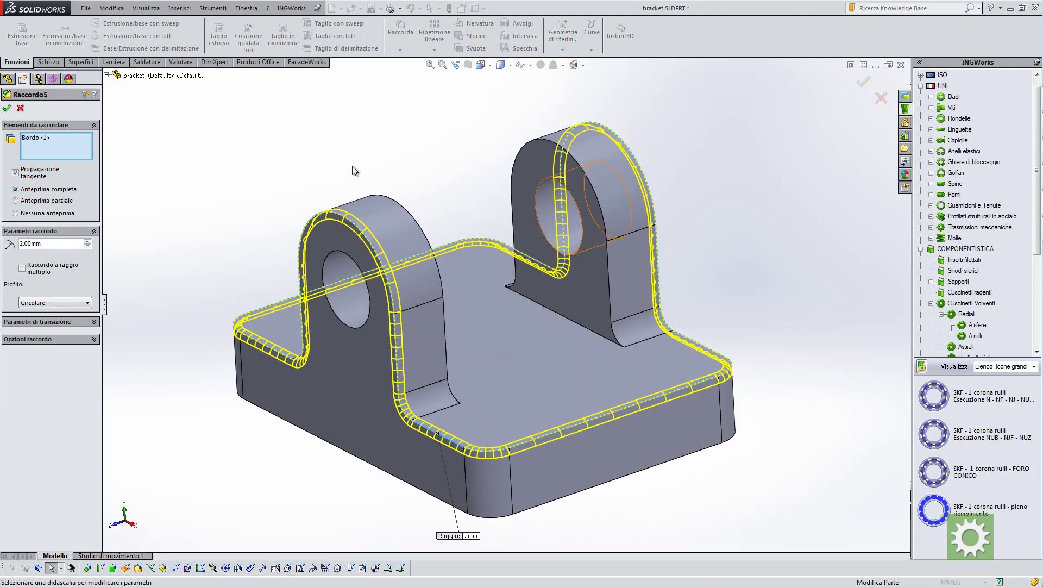
{"action": "left_click", "coordinate": [7, 108]}
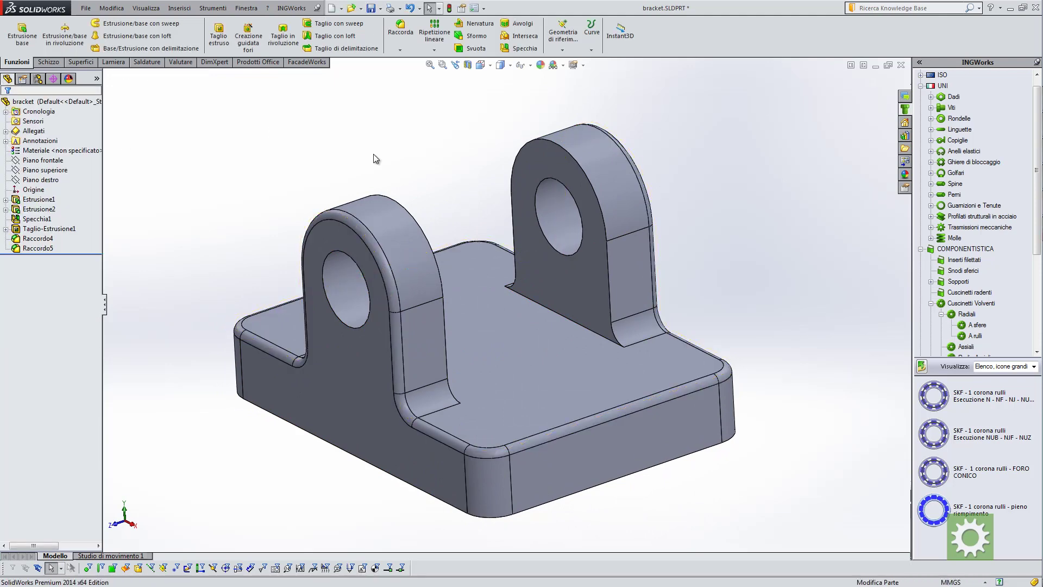
{"action": "mouse_move", "coordinate": [487, 312]}
{"action": "middle_mouse_down"}
{"action": "mouse_move", "coordinate": [489, 269]}
{"action": "mouse_move", "coordinate": [489, 336]}
{"action": "middle_mouse_up"}
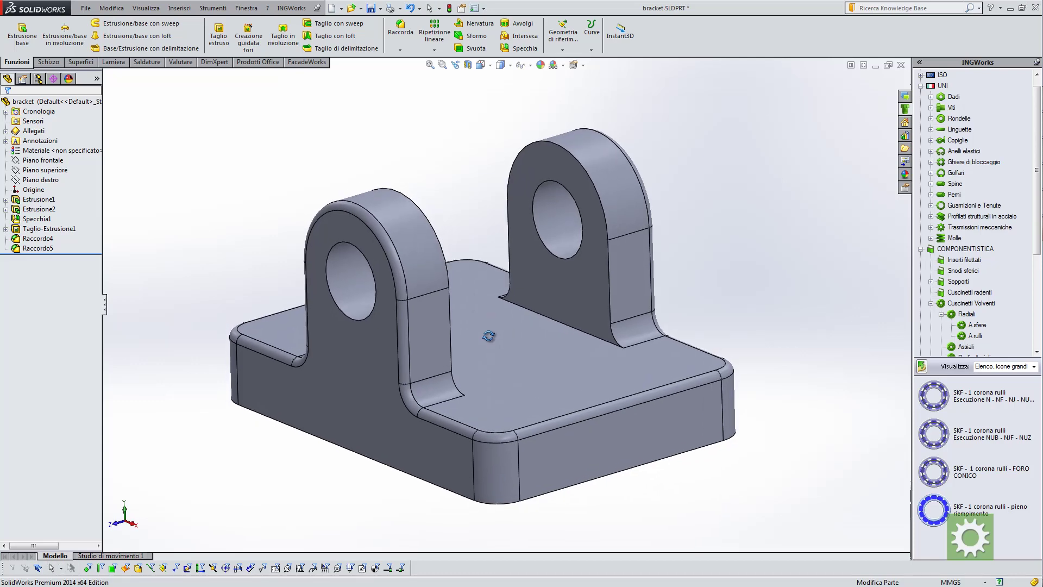
{"action": "left_click", "coordinate": [440, 391]}
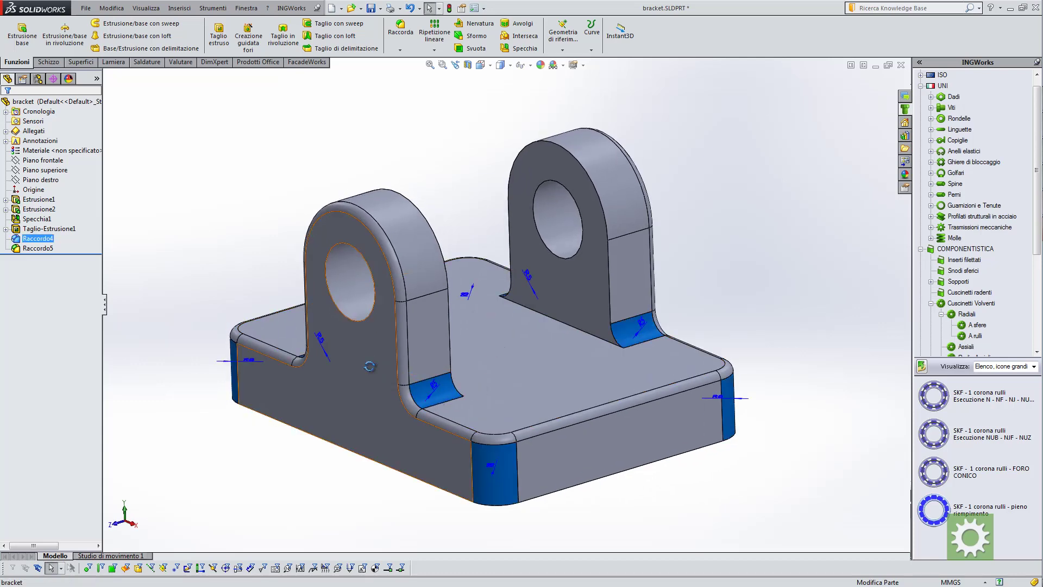
{"action": "mouse_move", "coordinate": [369, 367]}
{"action": "middle_mouse_down"}
{"action": "mouse_move", "coordinate": [472, 420]}
{"action": "mouse_move", "coordinate": [551, 391]}
{"action": "mouse_move", "coordinate": [503, 371]}
{"action": "mouse_move", "coordinate": [461, 412]}
{"action": "middle_mouse_up"}
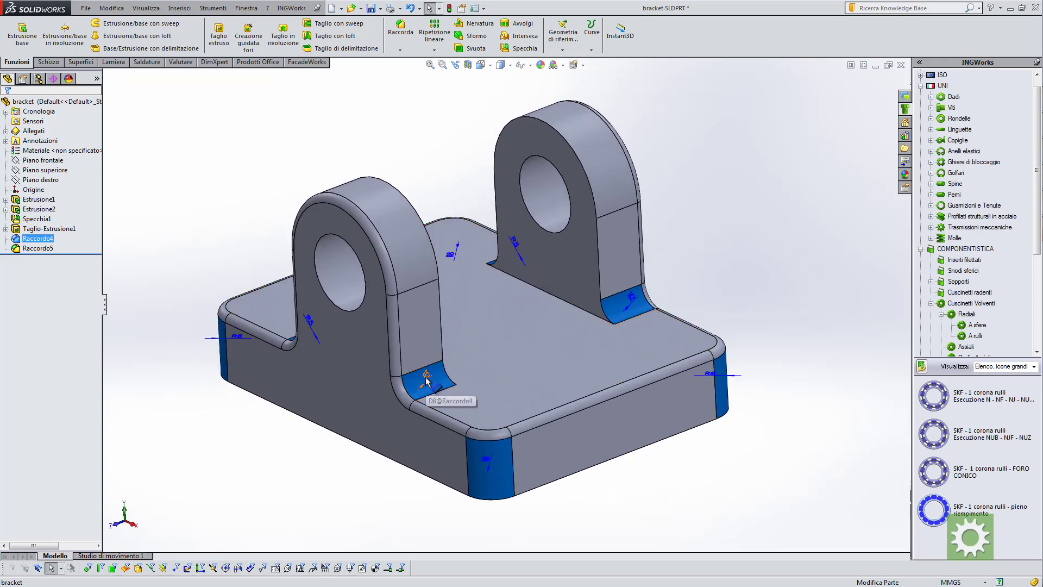
{"action": "left_click_drag", "start_coordinate": [426, 377], "coordinate": [465, 371]}
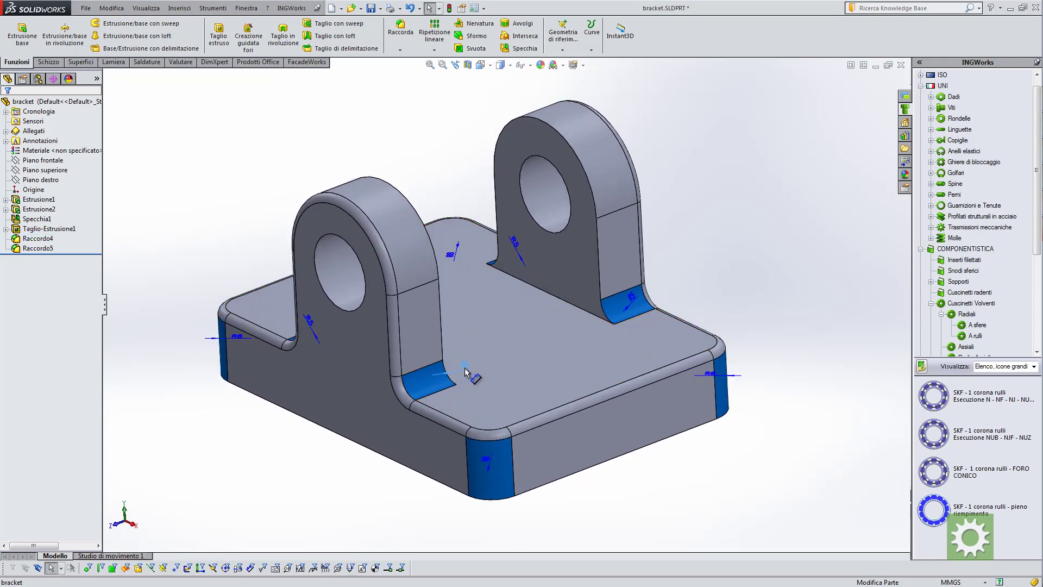
{"action": "left_click", "coordinate": [465, 370]}
{"action": "middle_click_drag", "start_coordinate": [455, 384], "coordinate": [495, 377]}
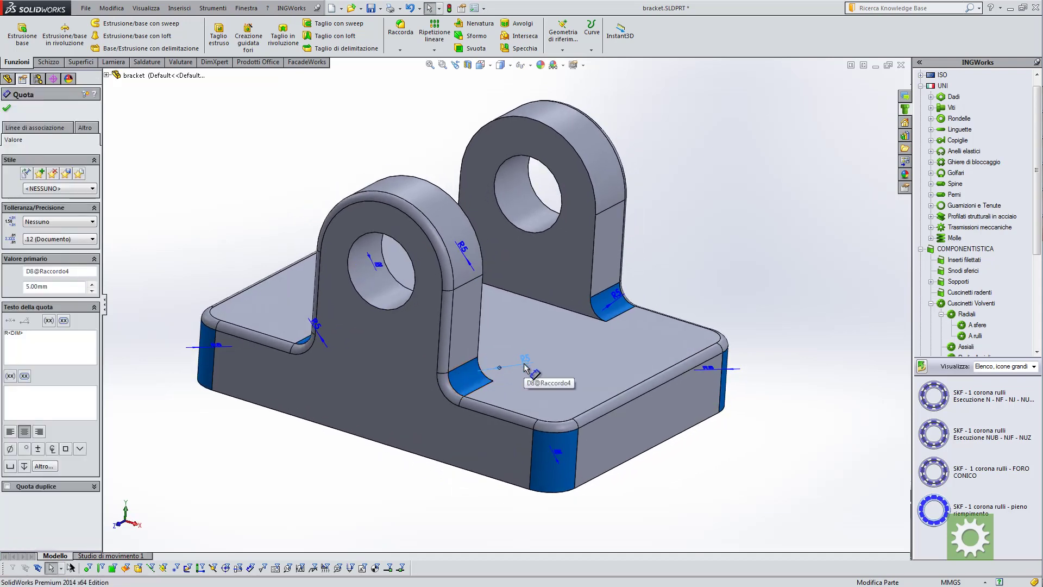
{"action": "mouse_move", "coordinate": [494, 374]}
{"action": "middle_mouse_down"}
{"action": "mouse_move", "coordinate": [474, 389]}
{"action": "mouse_move", "coordinate": [485, 387]}
{"action": "middle_mouse_up"}
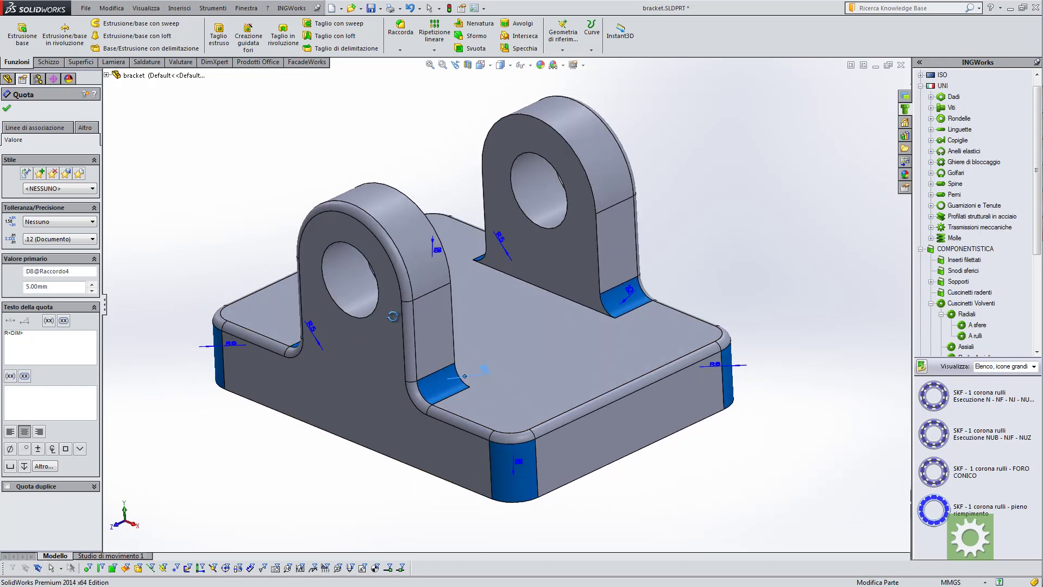
{"action": "middle_click_drag", "start_coordinate": [406, 303], "coordinate": [402, 326]}
{"action": "scroll", "coordinate": [616, 302], "scroll_direction": "down", "scroll_amount": 2}
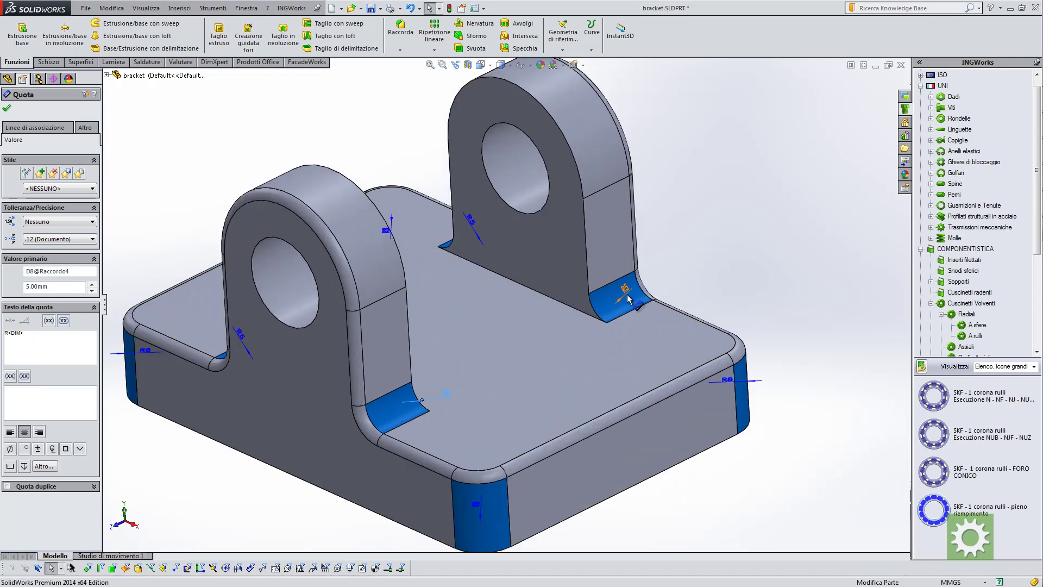
{"action": "middle_click_drag", "start_coordinate": [461, 265], "coordinate": [465, 207]}
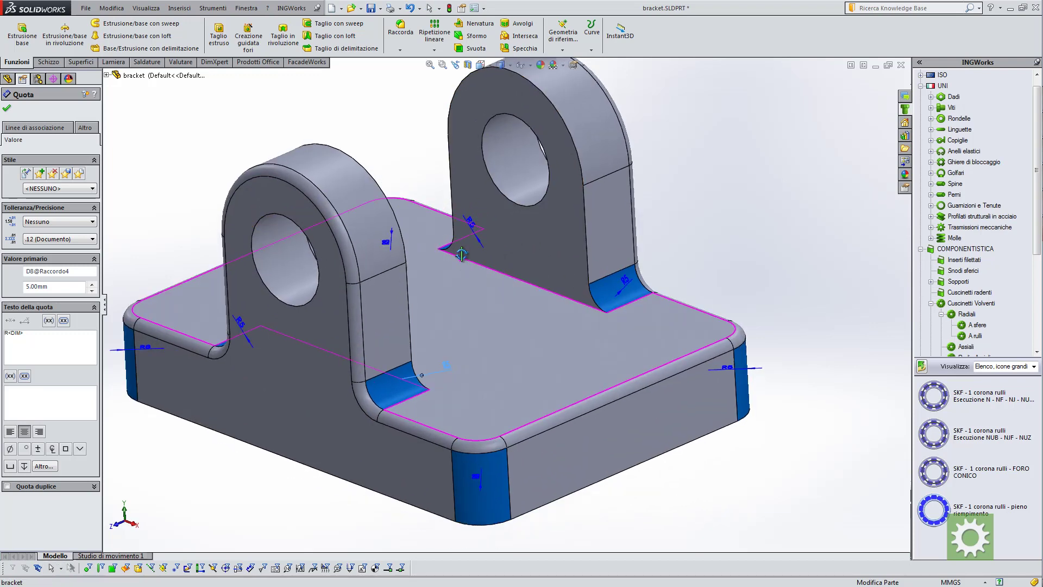
{"action": "left_click", "coordinate": [204, 211]}
{"action": "key", "text": "f"}
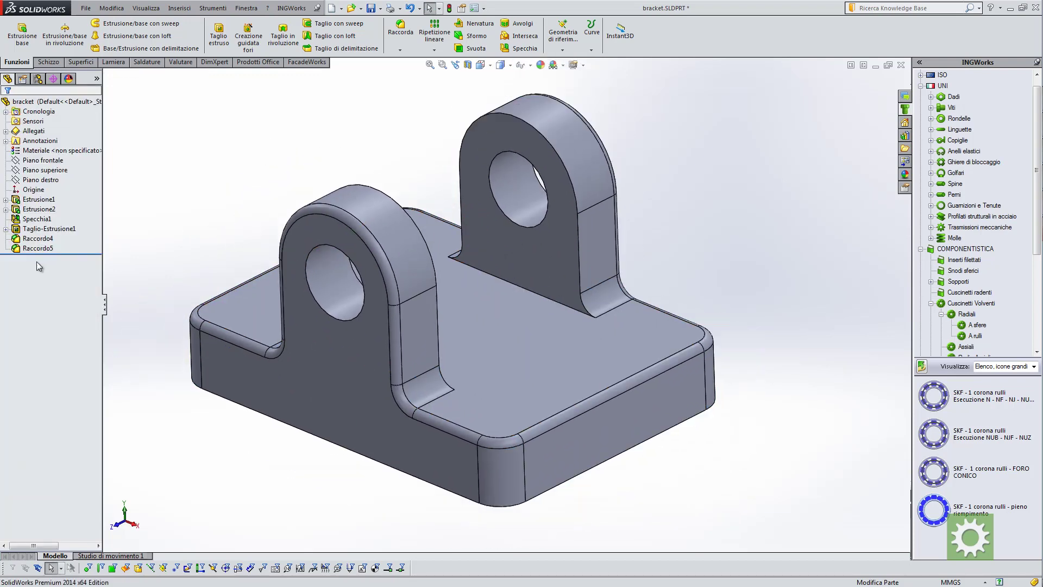
{"action": "left_click", "coordinate": [38, 248]}
{"action": "middle_click_drag", "start_coordinate": [340, 382], "coordinate": [360, 400]}
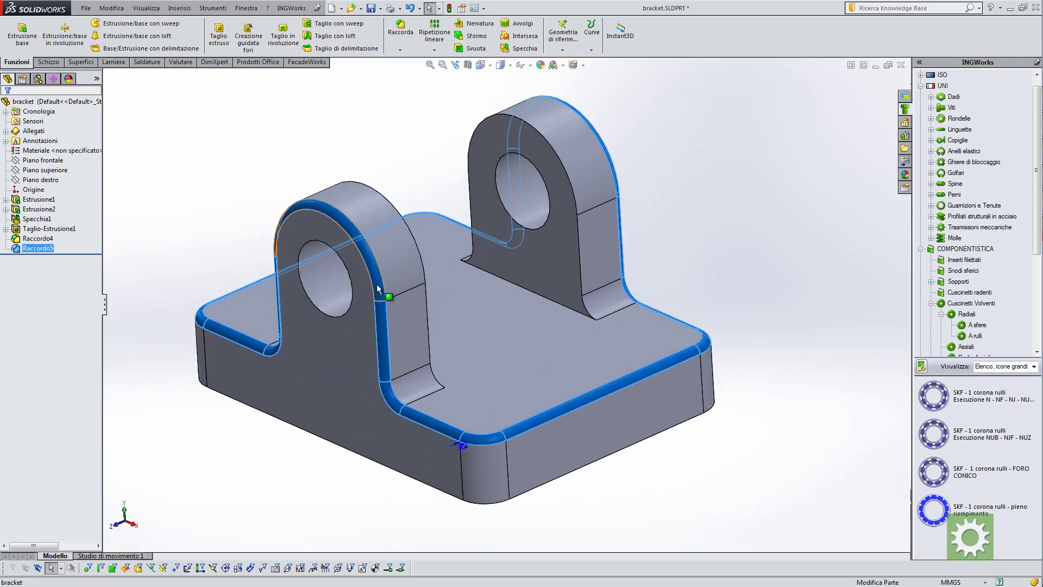
Change the D1@Raccordo5 dimension from R2 to 1.5 mm and rebuild the bracket.
{"action": "left_click", "coordinate": [463, 443]}
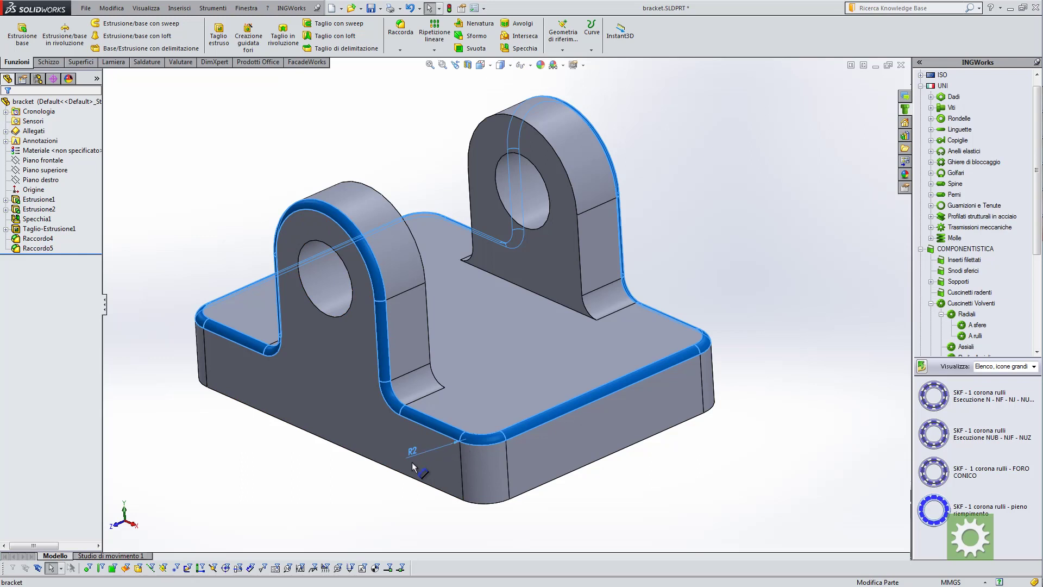
{"action": "double_click", "coordinate": [412, 445]}
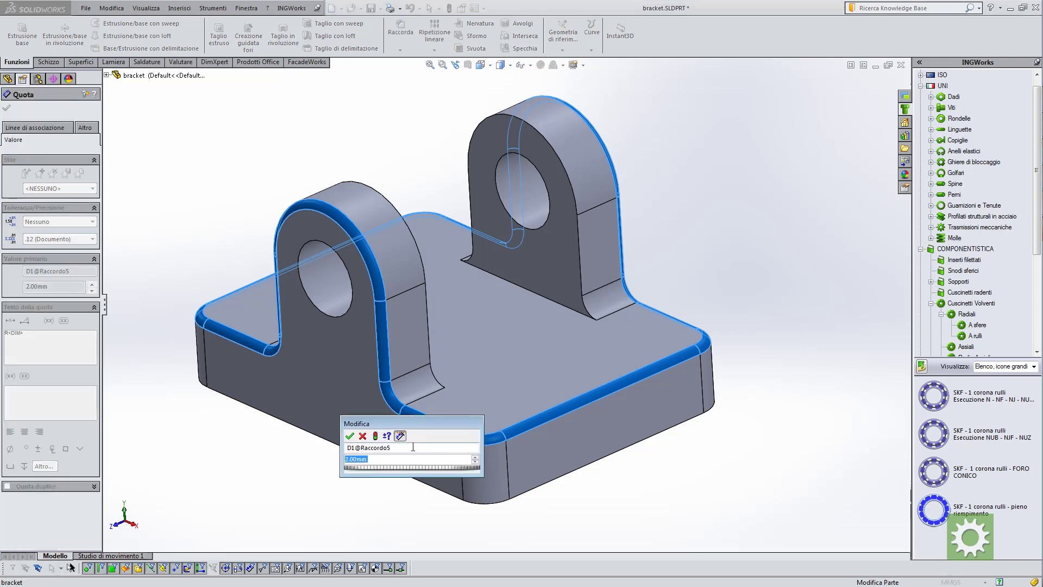
{"action": "type", "text": "1.5"}
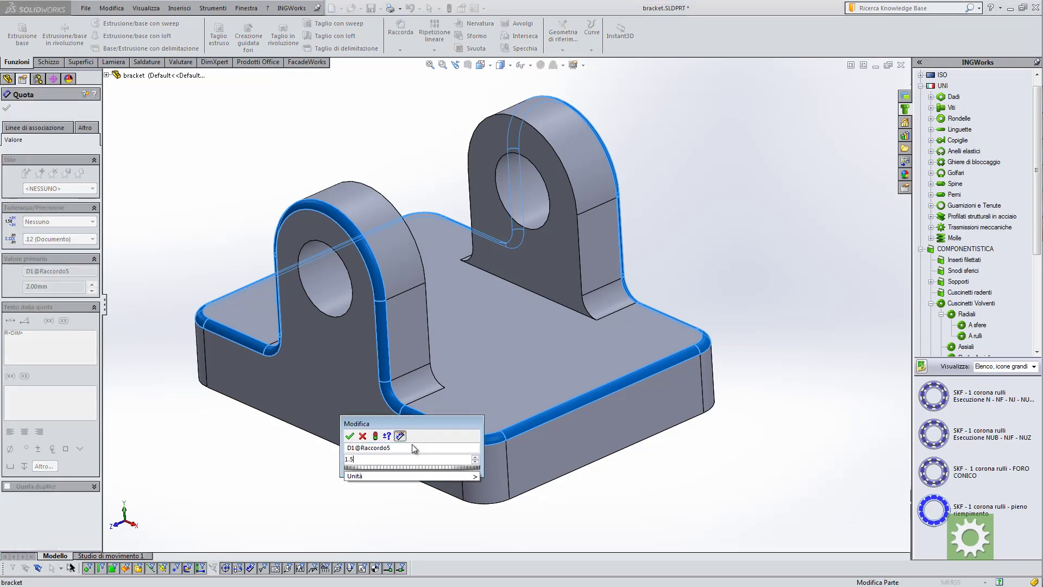
{"action": "left_click_drag", "start_coordinate": [428, 426], "coordinate": [587, 339]}
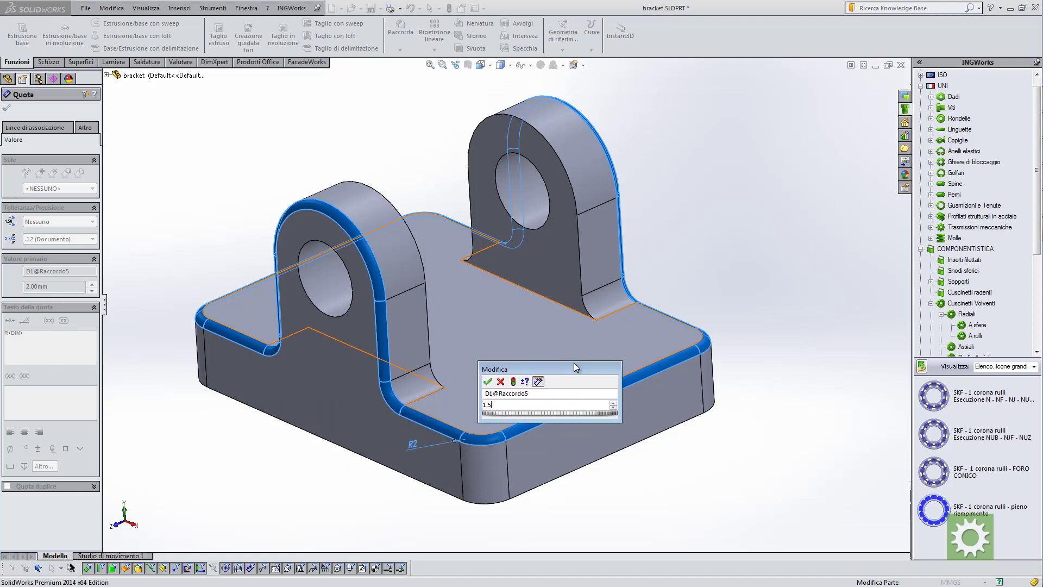
{"action": "left_click", "coordinate": [535, 349]}
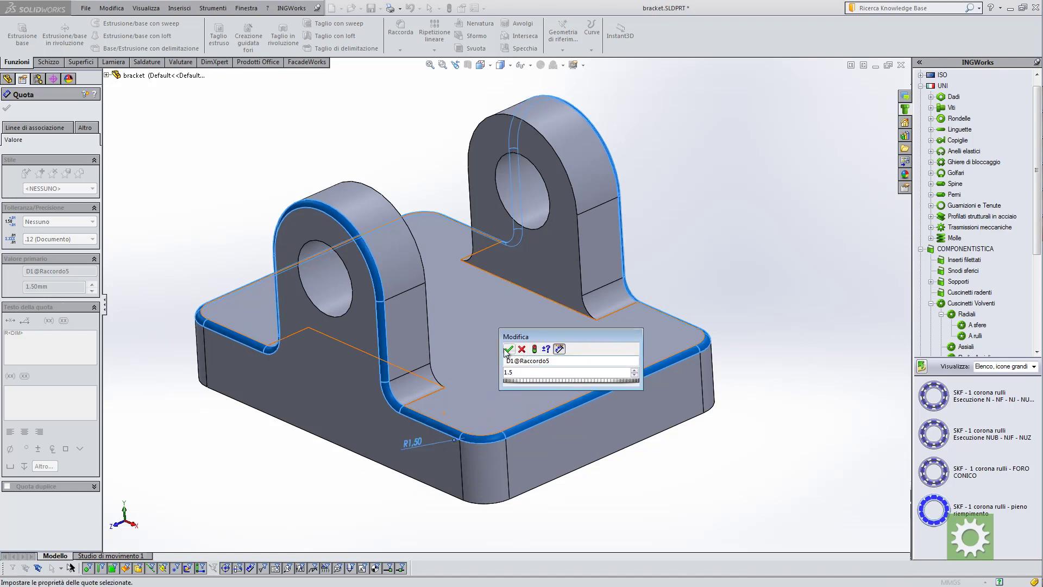
{"action": "left_click", "coordinate": [509, 349]}
{"action": "left_click", "coordinate": [723, 253]}
{"action": "scroll", "coordinate": [535, 285], "scroll_direction": "up", "scroll_amount": 2}
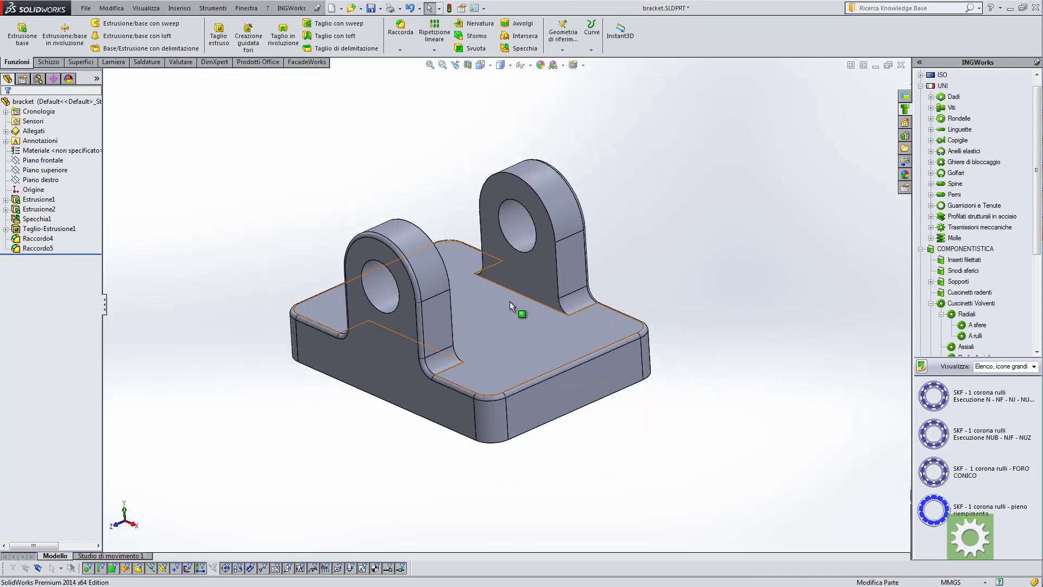
{"action": "scroll", "coordinate": [508, 305], "scroll_direction": "down", "scroll_amount": 1}
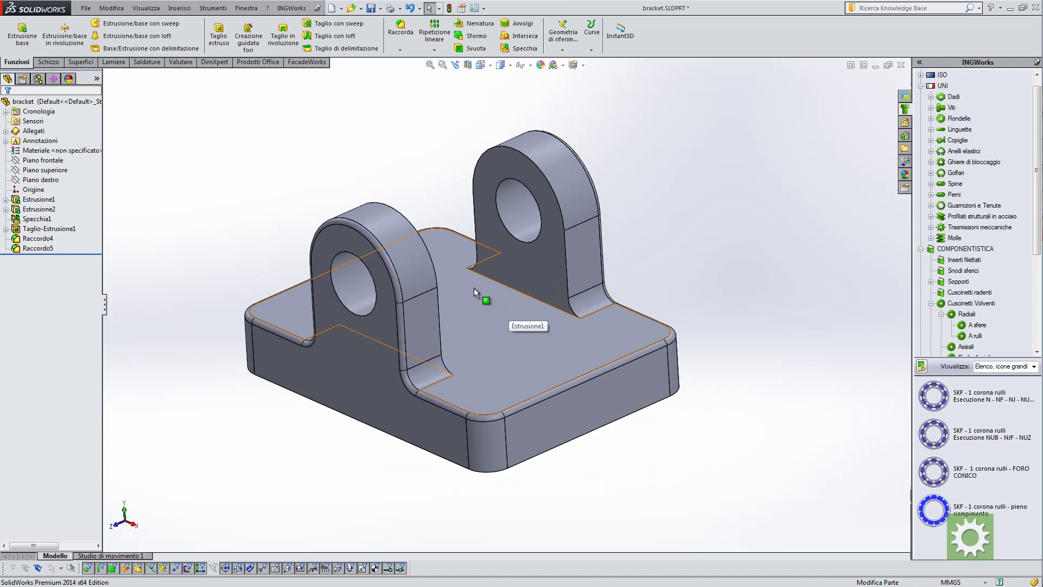
{"action": "scroll", "coordinate": [473, 288], "scroll_direction": "up", "scroll_amount": 1}
{"action": "scroll", "coordinate": [304, 217], "scroll_direction": "down", "scroll_amount": 1}
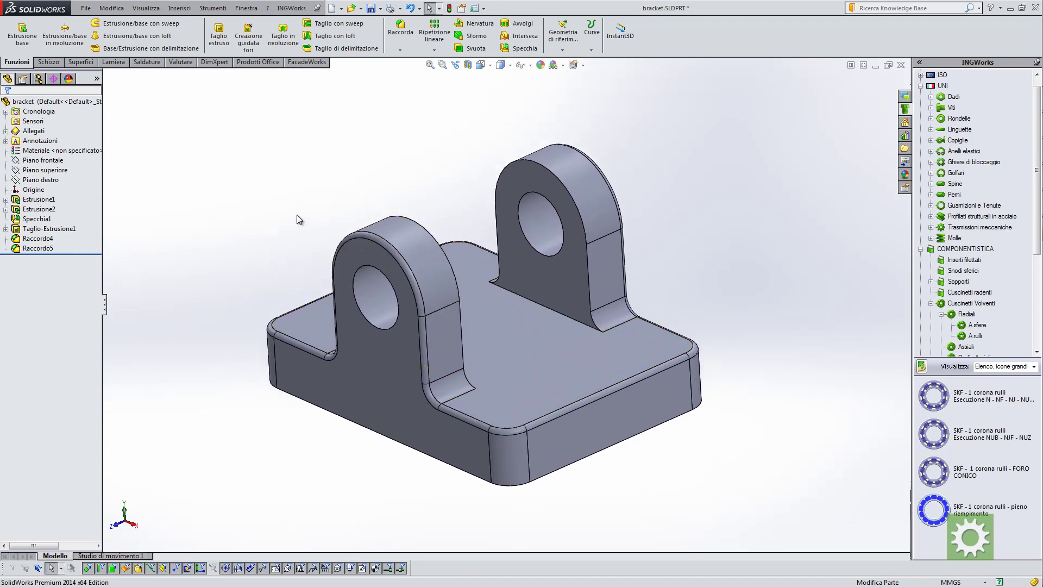
{"action": "middle_click_drag", "start_coordinate": [291, 257], "coordinate": [281, 249]}
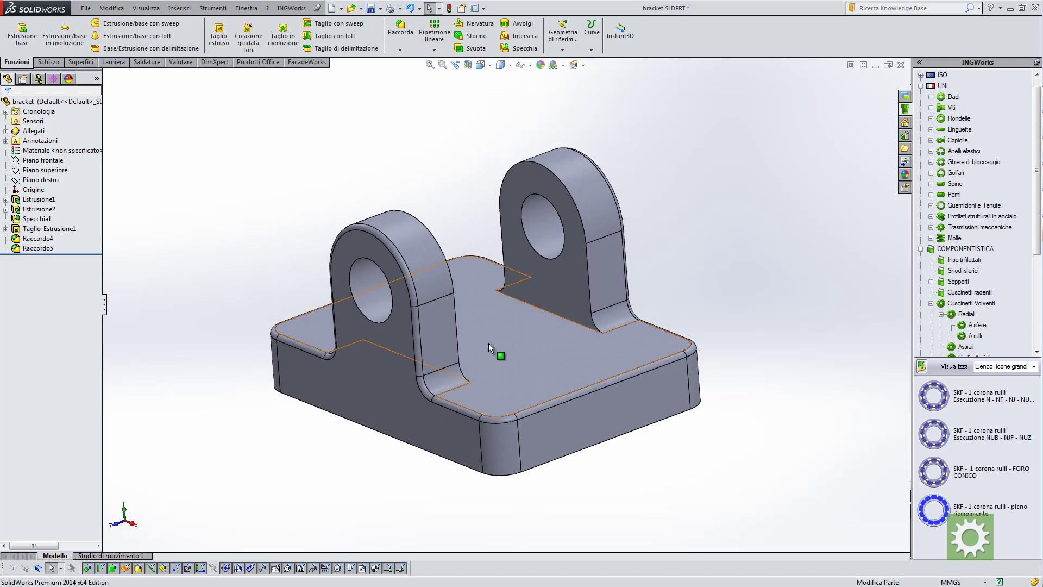
{"action": "scroll", "coordinate": [488, 343], "scroll_direction": "down", "scroll_amount": 1}
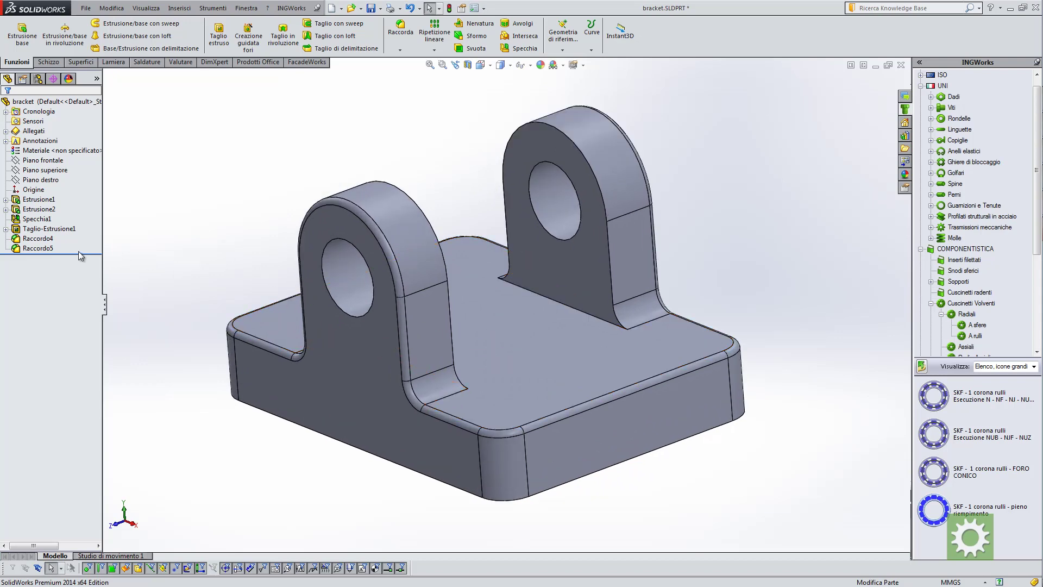
Select Raccordo4 and Raccordo5 together and suppress both fillets with Sospendi.
{"action": "left_click", "coordinate": [37, 238]}
{"action": "left_click", "coordinate": [37, 248], "text": "shift"}
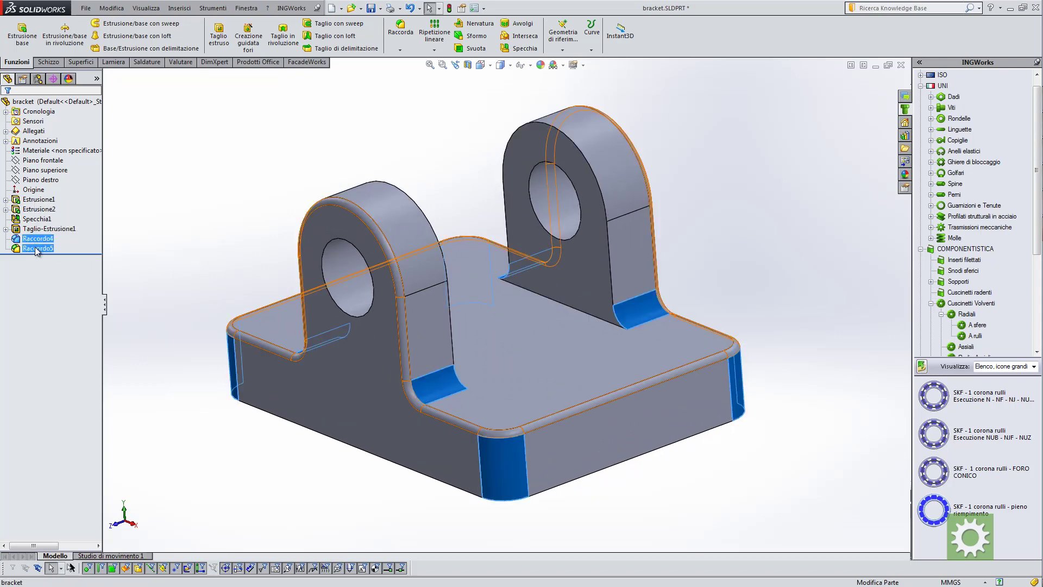
{"action": "left_click", "coordinate": [41, 228], "text": "ctrl"}
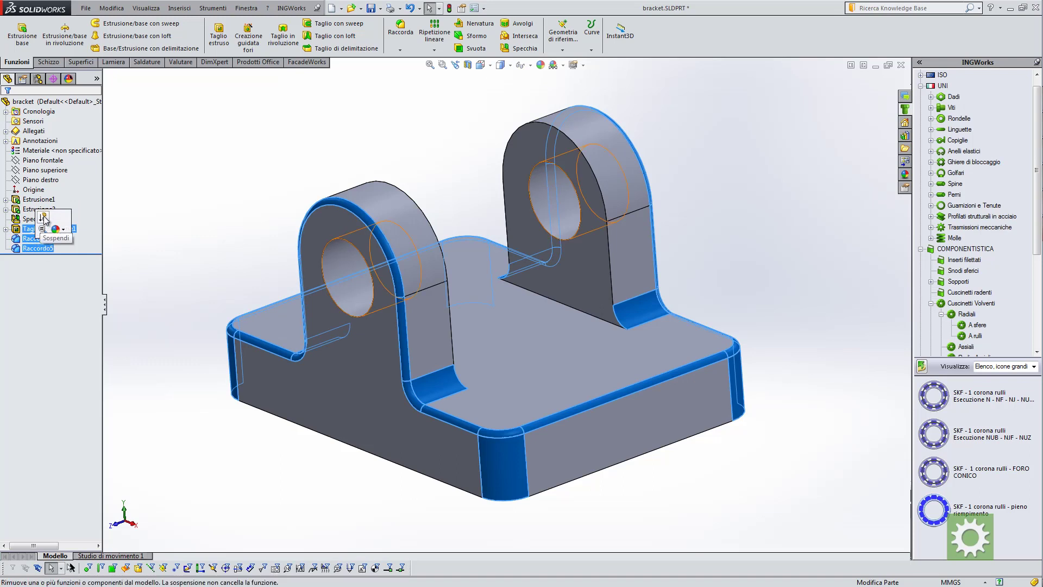
{"action": "left_click", "coordinate": [43, 220]}
{"action": "left_click", "coordinate": [42, 239]}
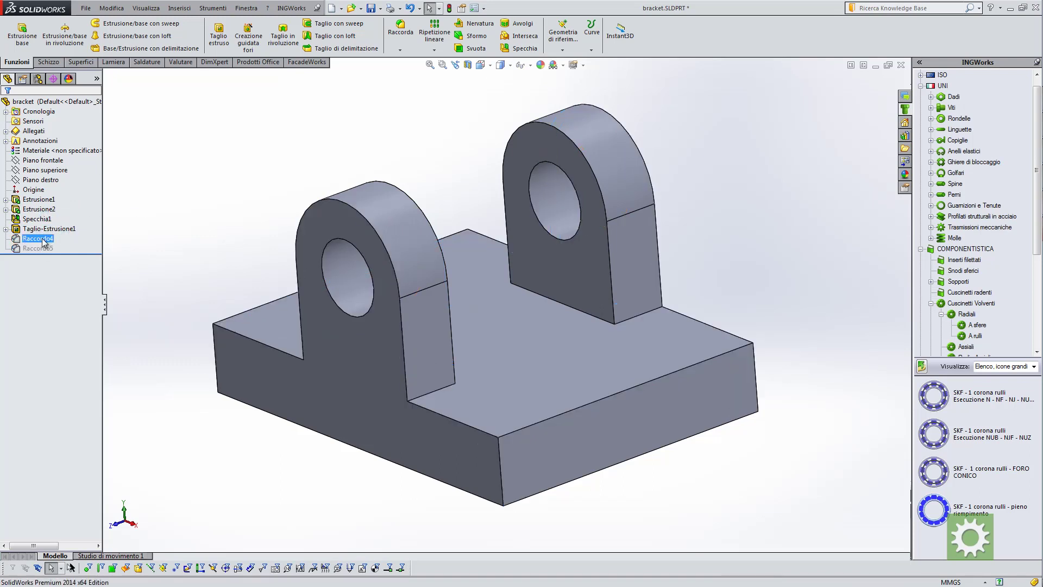
{"action": "left_click", "coordinate": [43, 248], "text": "shift"}
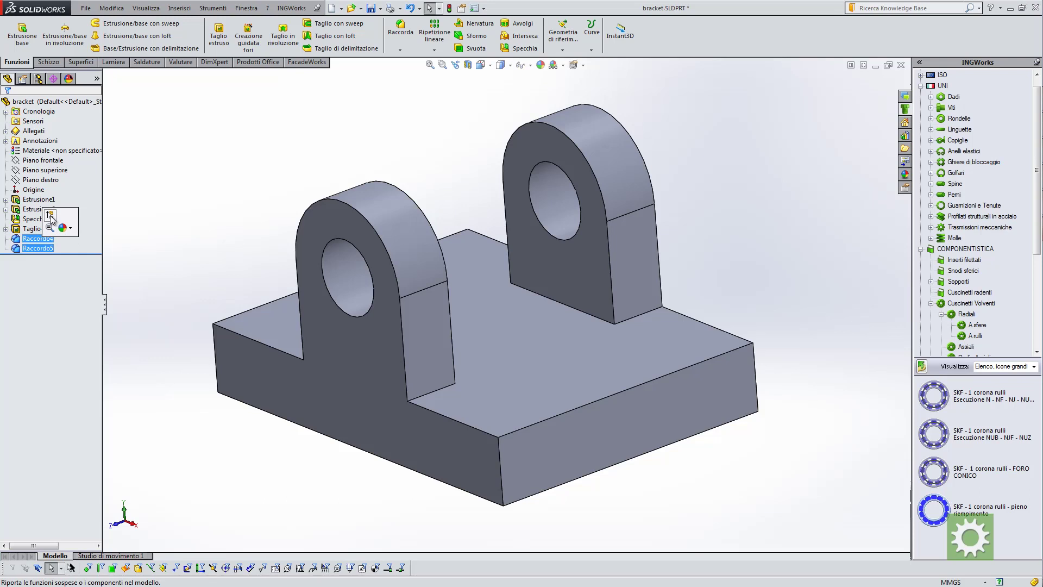
{"action": "left_click", "coordinate": [50, 216]}
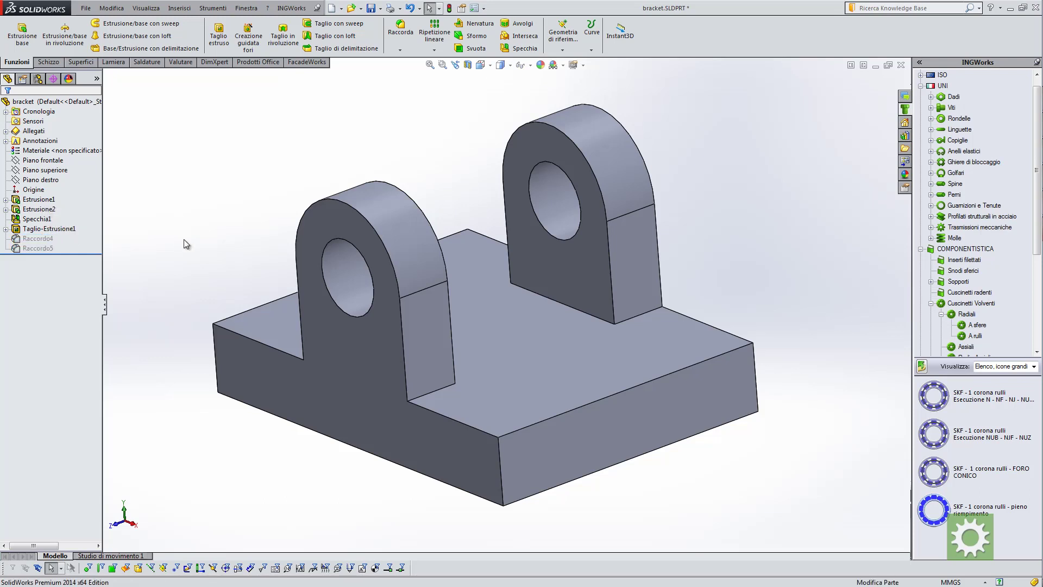
{"action": "left_click", "coordinate": [404, 38]}
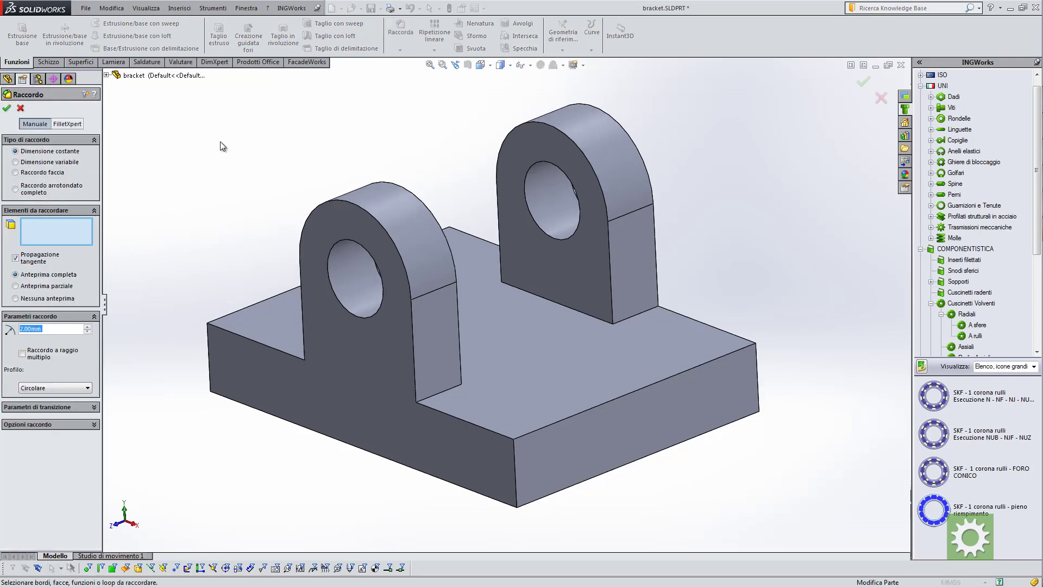
Use FilletXpert to apply a 10 mm fillet to the four vertical plate corner edges.
{"action": "left_click", "coordinate": [67, 124]}
{"action": "type", "text": "10"}
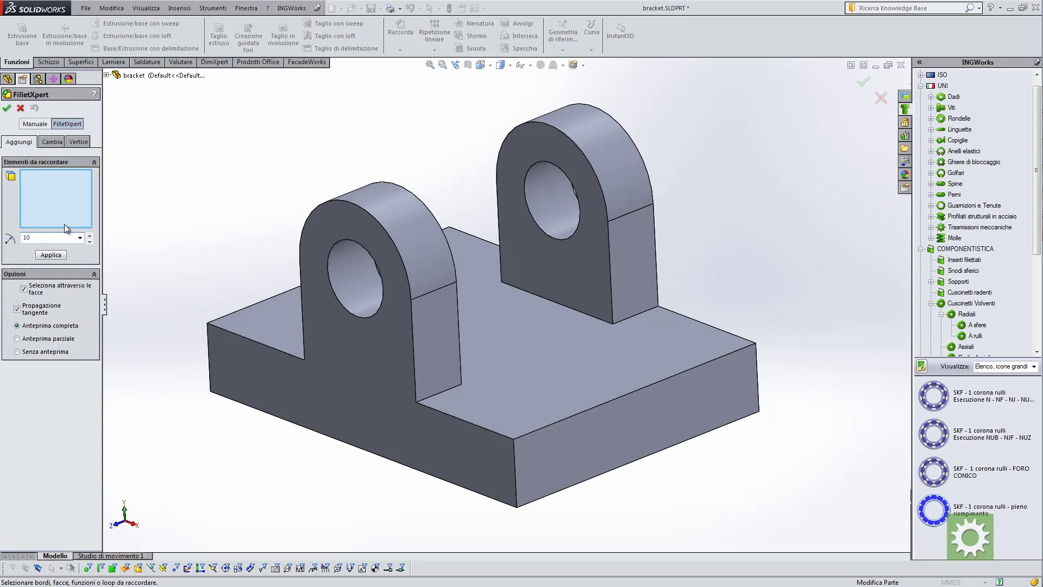
{"action": "left_click", "coordinate": [516, 474]}
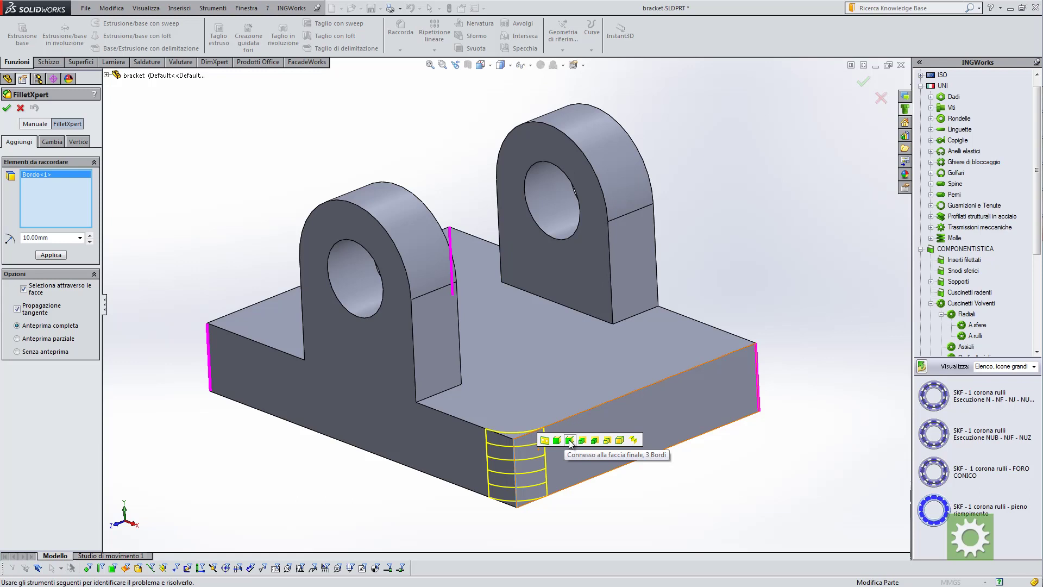
{"action": "left_click", "coordinate": [568, 438]}
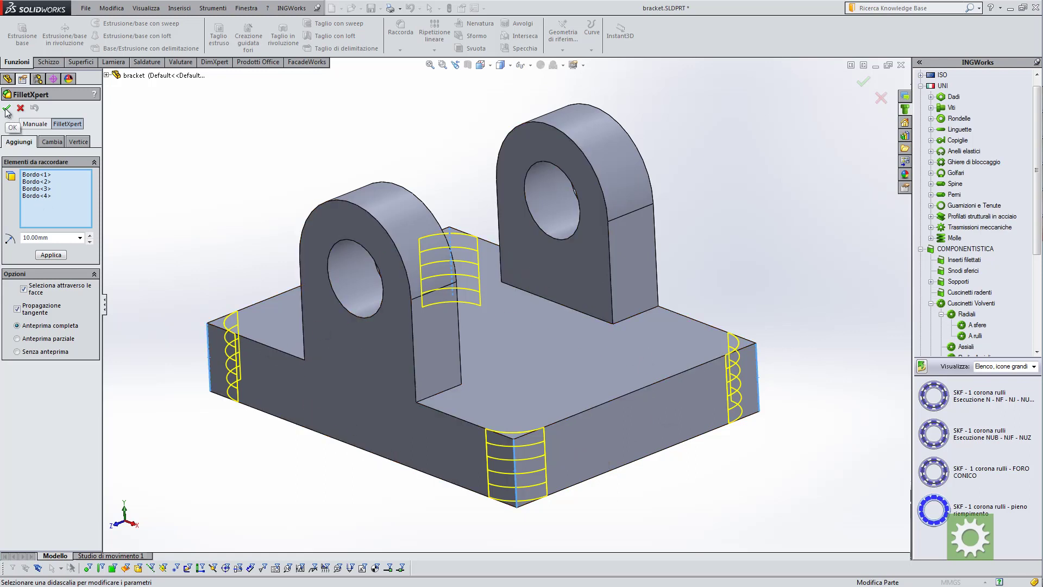
{"action": "left_click", "coordinate": [51, 254]}
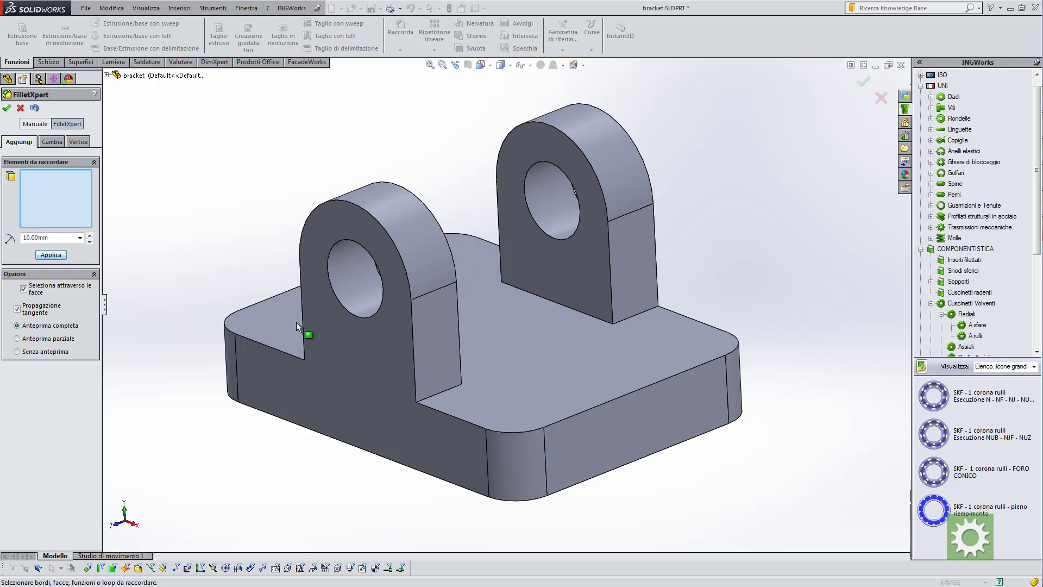
Fillet all connected concave edges at both lug bases with a 2 mm radius in FilletXpert.
{"action": "middle_click_drag", "start_coordinate": [296, 322], "coordinate": [336, 324]}
{"action": "scroll", "coordinate": [456, 330], "scroll_direction": "down", "scroll_amount": 2}
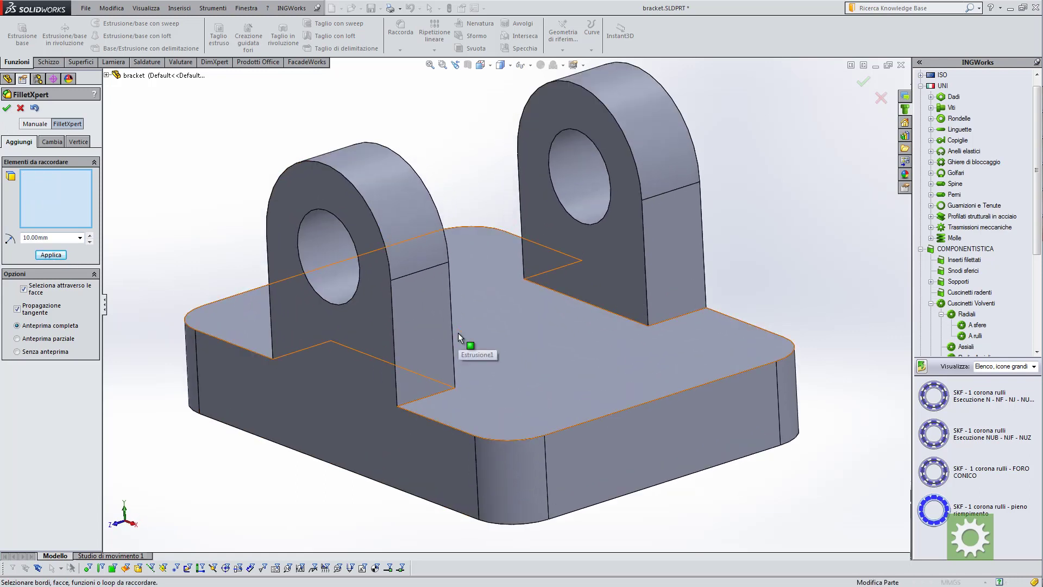
{"action": "left_click", "coordinate": [441, 392]}
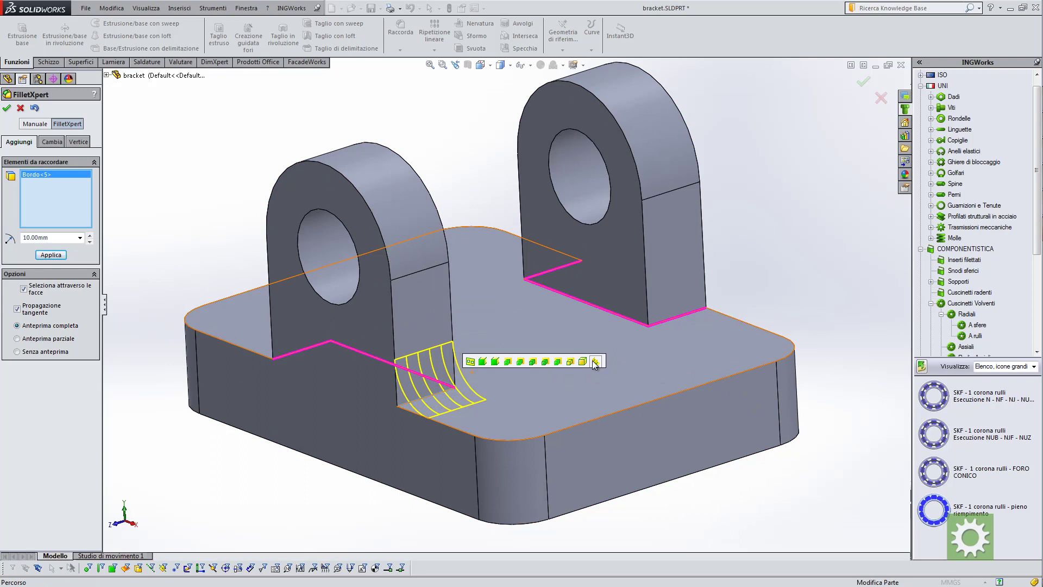
{"action": "left_click", "coordinate": [594, 362]}
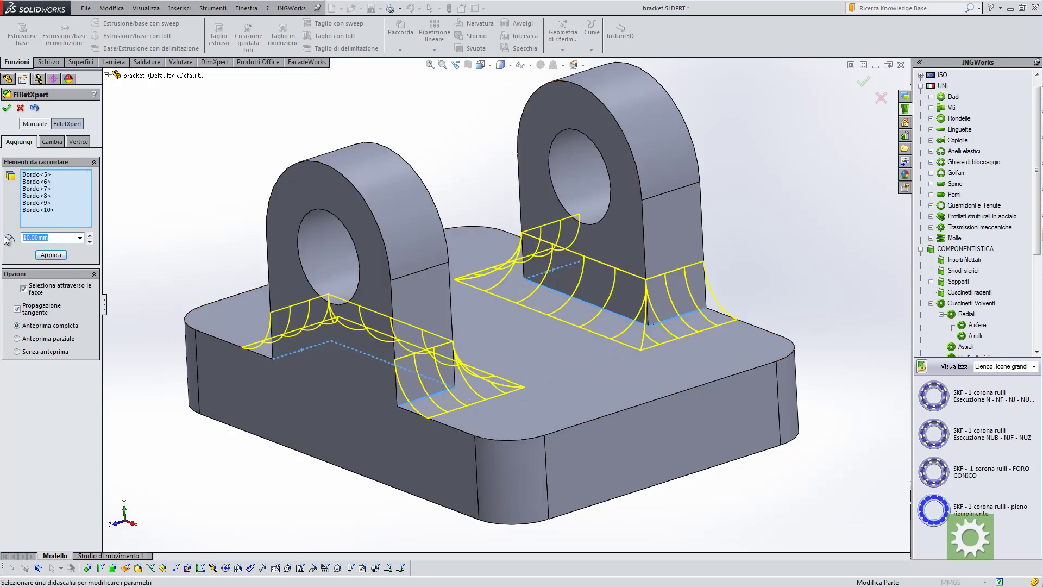
{"action": "type", "text": "2"}
{"action": "left_click", "coordinate": [51, 254]}
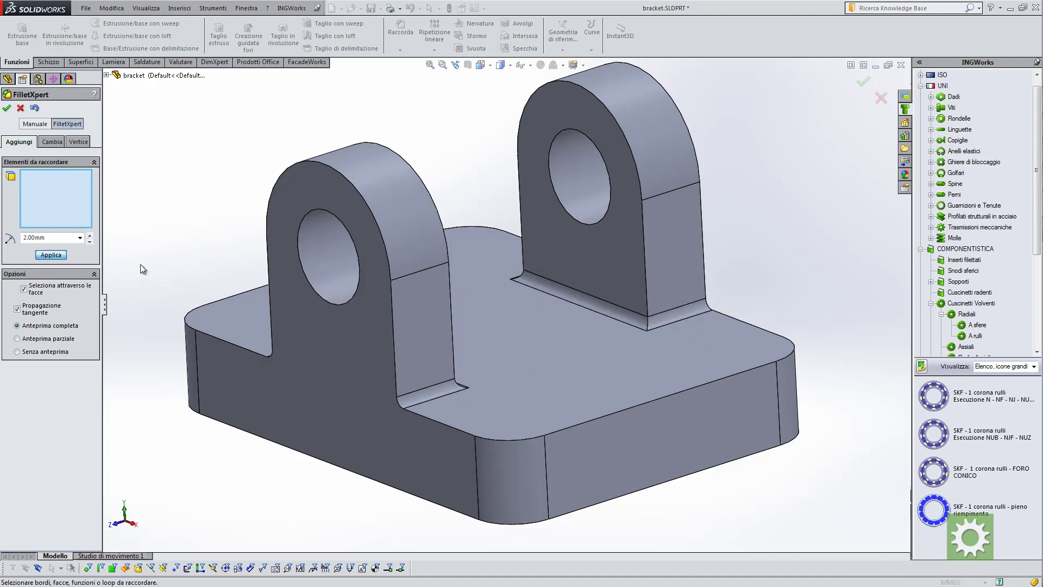
Round the top edge chains over both lugs and the plate at 2 mm, creating Raccordo8.
{"action": "mouse_move", "coordinate": [284, 285]}
{"action": "middle_mouse_down"}
{"action": "mouse_move", "coordinate": [233, 274]}
{"action": "mouse_move", "coordinate": [290, 272]}
{"action": "mouse_move", "coordinate": [285, 288]}
{"action": "middle_mouse_up"}
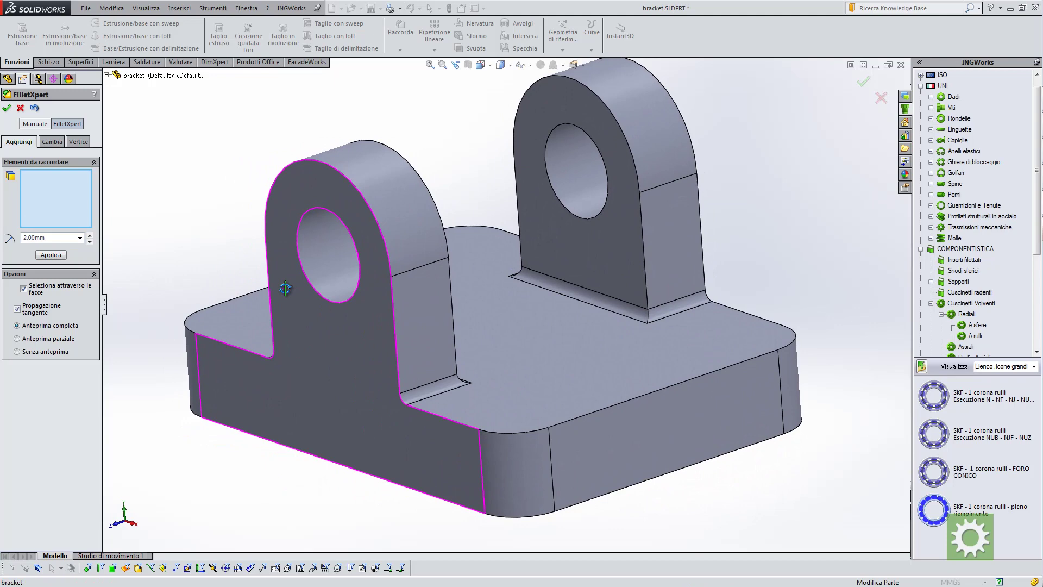
{"action": "left_click", "coordinate": [396, 366]}
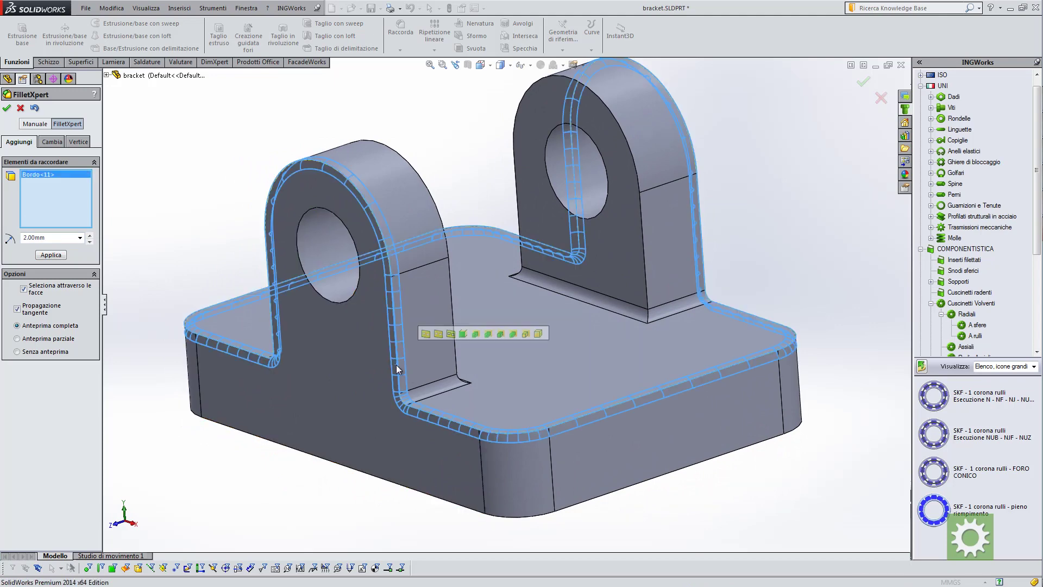
{"action": "left_click", "coordinate": [452, 298]}
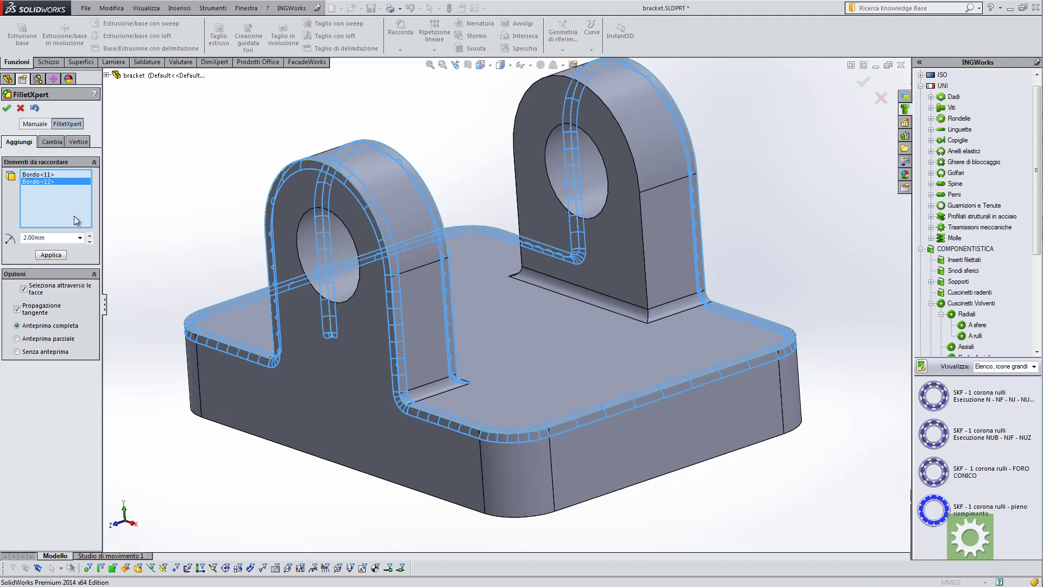
{"action": "left_click", "coordinate": [6, 108]}
{"action": "mouse_move", "coordinate": [303, 292]}
{"action": "middle_mouse_down"}
{"action": "mouse_move", "coordinate": [276, 251]}
{"action": "mouse_move", "coordinate": [282, 282]}
{"action": "mouse_move", "coordinate": [272, 277]}
{"action": "middle_mouse_up"}
{"action": "right_click", "coordinate": [46, 278]}
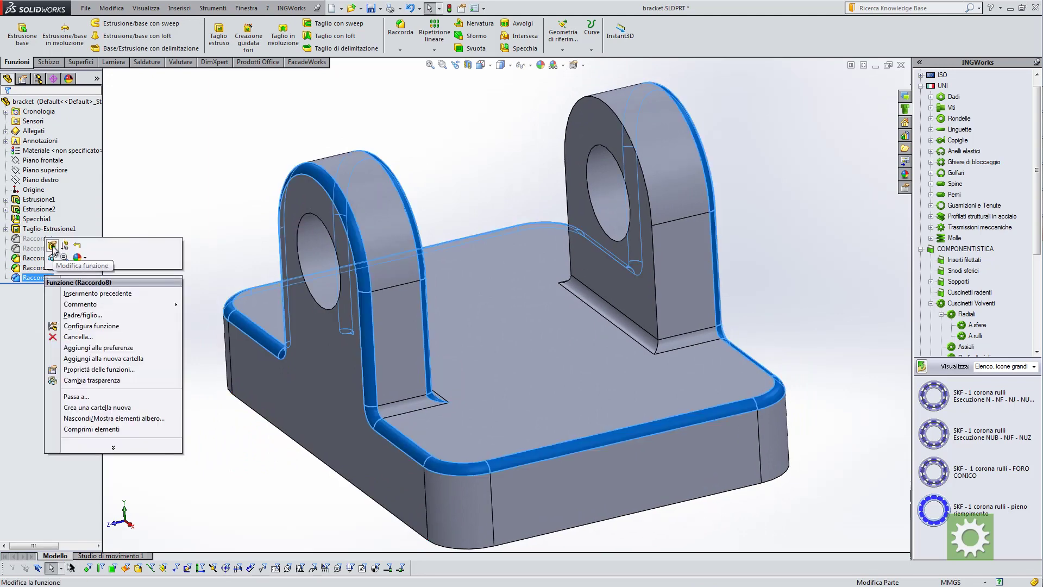
{"action": "middle_click_drag", "start_coordinate": [794, 259], "coordinate": [684, 277]}
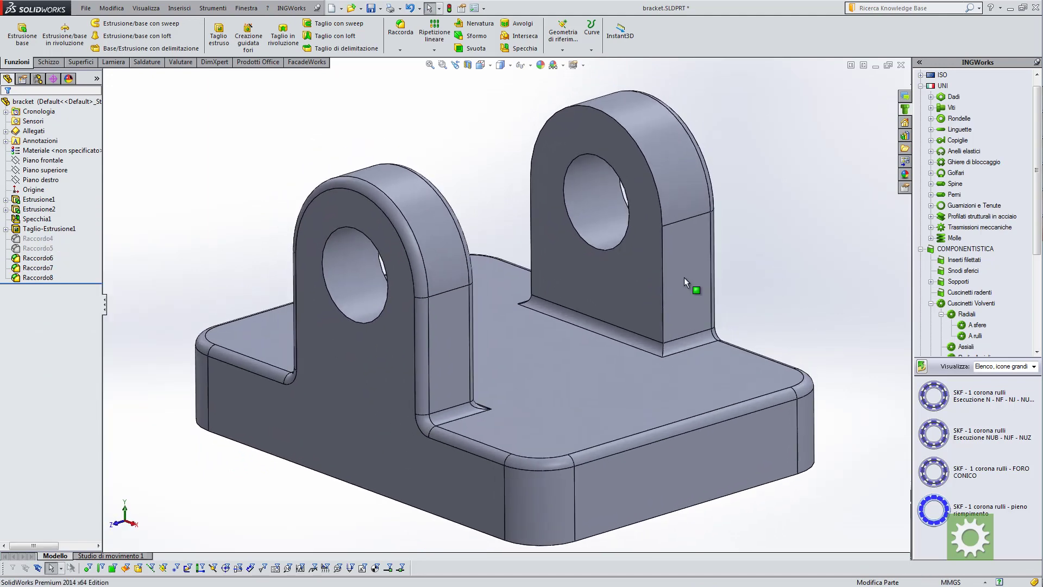
{"action": "left_click", "coordinate": [662, 247]}
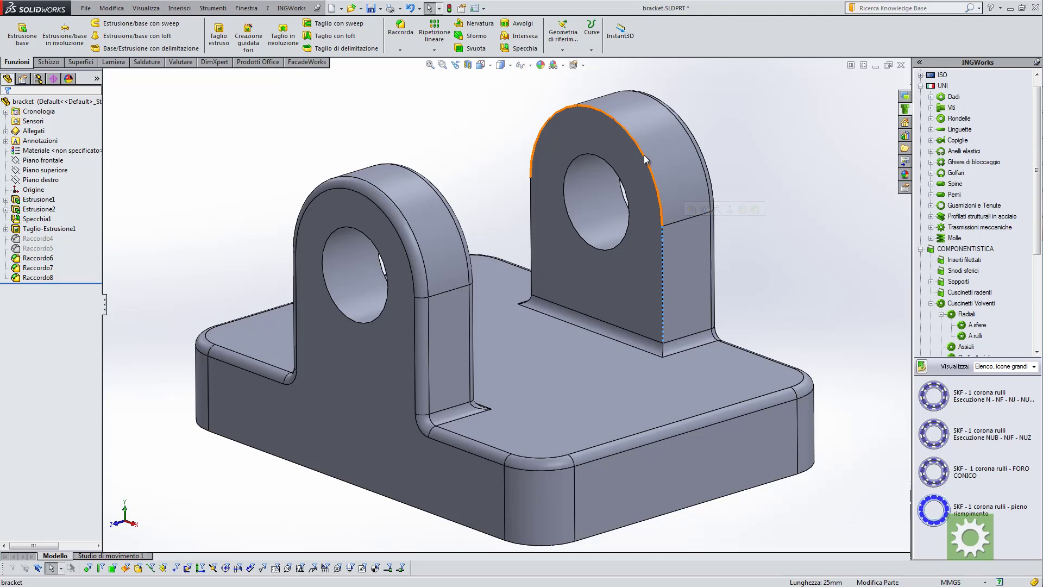
{"action": "mouse_move", "coordinate": [559, 241]}
{"action": "middle_mouse_down"}
{"action": "mouse_move", "coordinate": [426, 282]}
{"action": "mouse_move", "coordinate": [457, 288]}
{"action": "mouse_move", "coordinate": [526, 263]}
{"action": "mouse_move", "coordinate": [561, 278]}
{"action": "middle_mouse_up"}
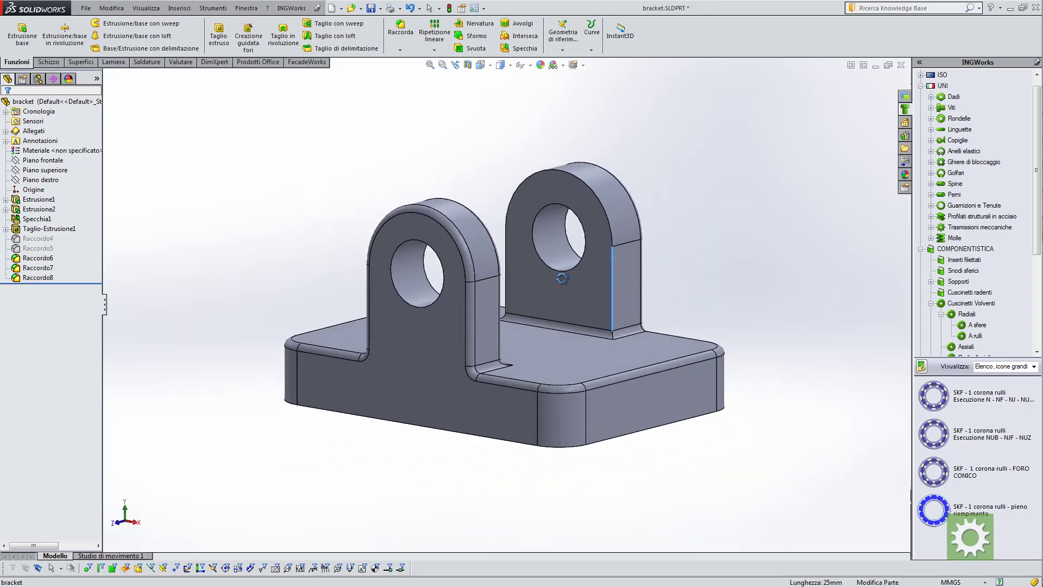